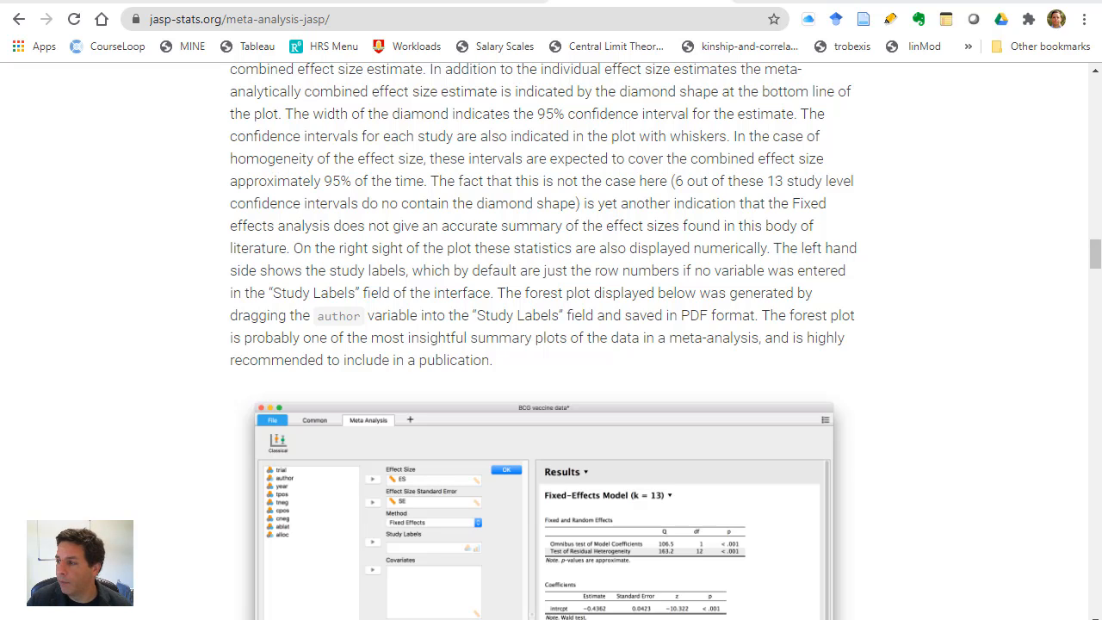
# Read through the "Meta-analysis in JASP" article, from the BCG vaccine example data to the publication bias options and diagnostic plots
pyautogui.moveTo(1100, 91)
pyautogui.mouseDown()
pyautogui.moveTo(1101, 60)
pyautogui.moveTo(996, 48)
pyautogui.moveTo(1100, 79)
pyautogui.mouseUp()
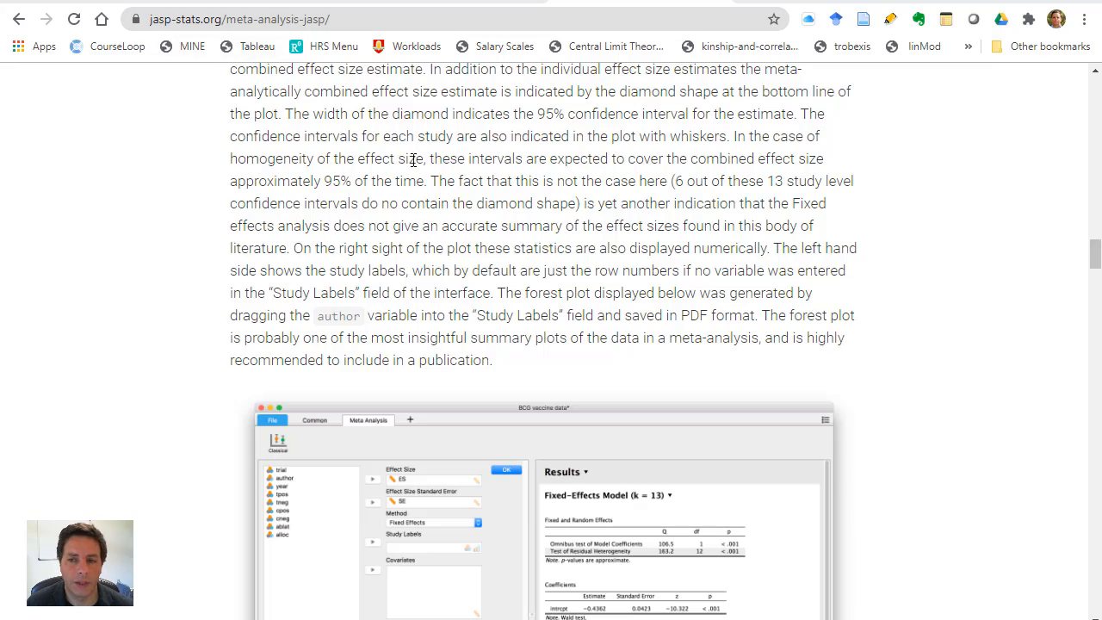
pyautogui.scroll(6, 421, 163)
pyautogui.scroll(20, 420, 162)
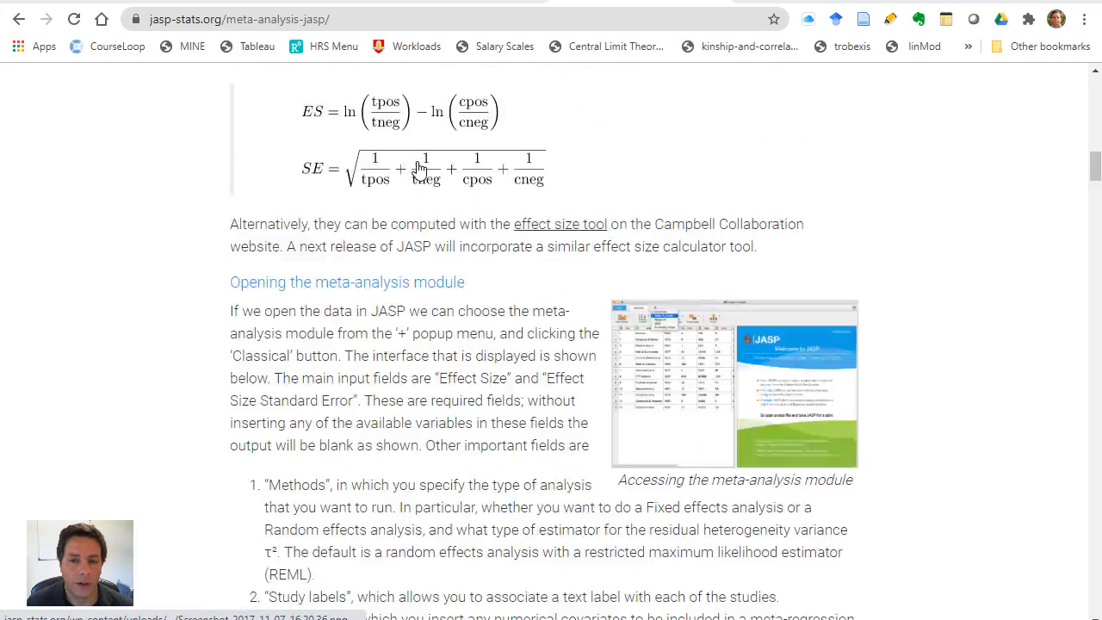
pyautogui.scroll(3, 419, 168)
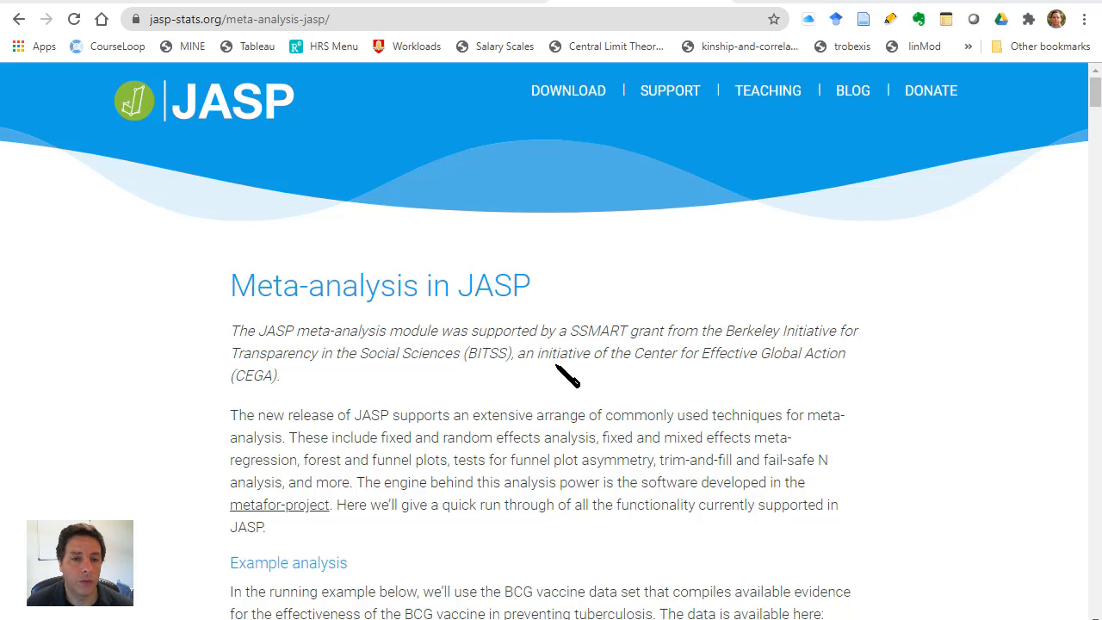
pyautogui.scroll(-5, 532, 323)
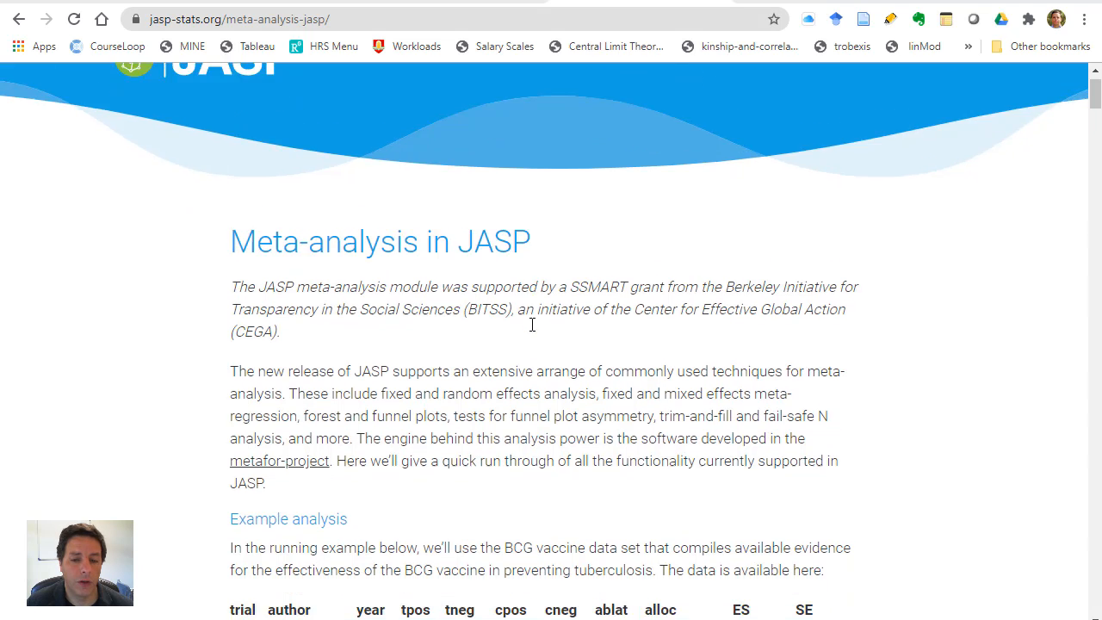
pyautogui.scroll(-7, 532, 326)
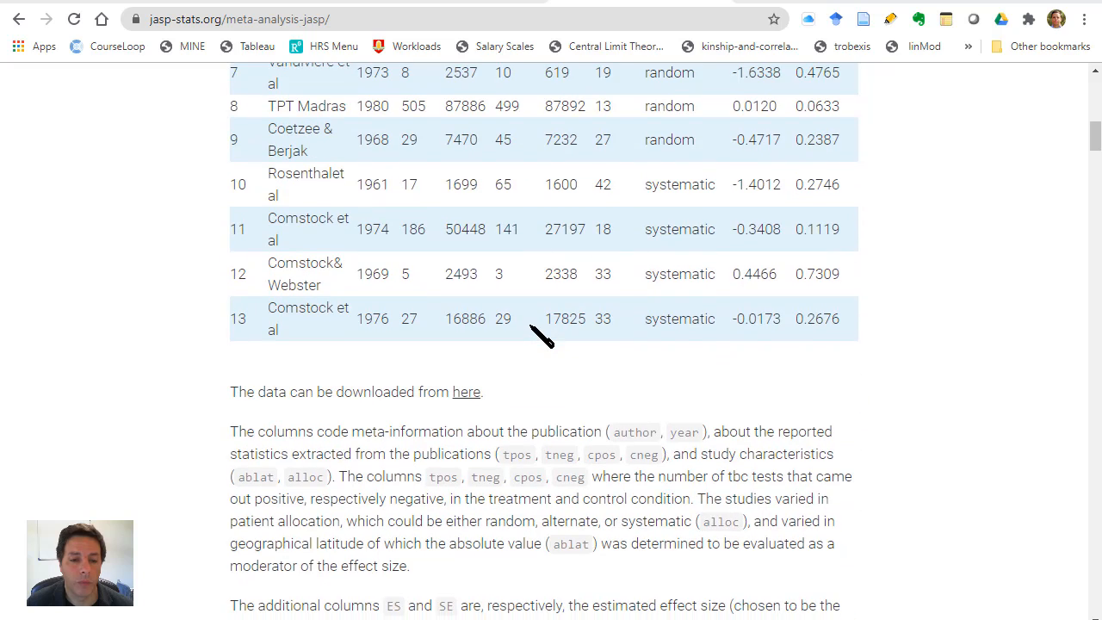
pyautogui.scroll(-5, 534, 331)
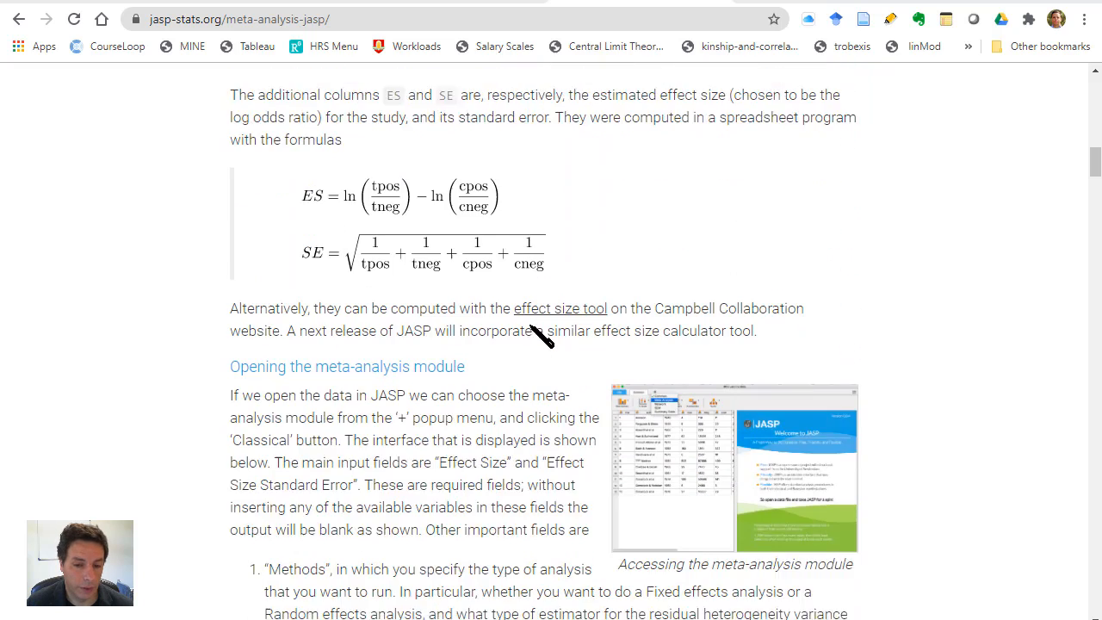
pyautogui.scroll(-11, 430, 374)
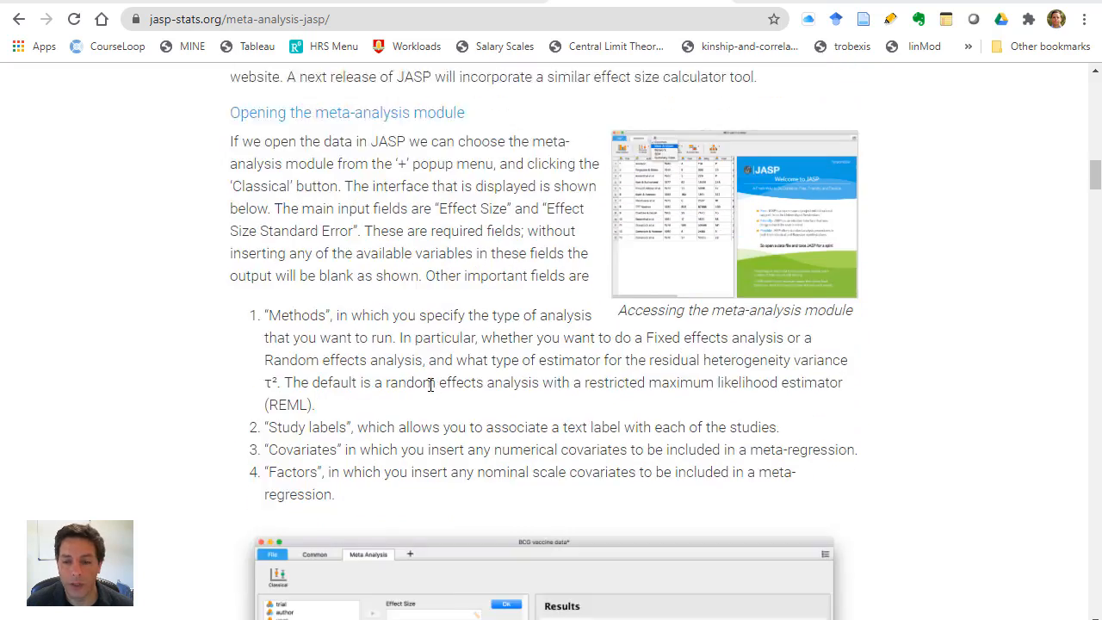
pyautogui.scroll(-20, 439, 396)
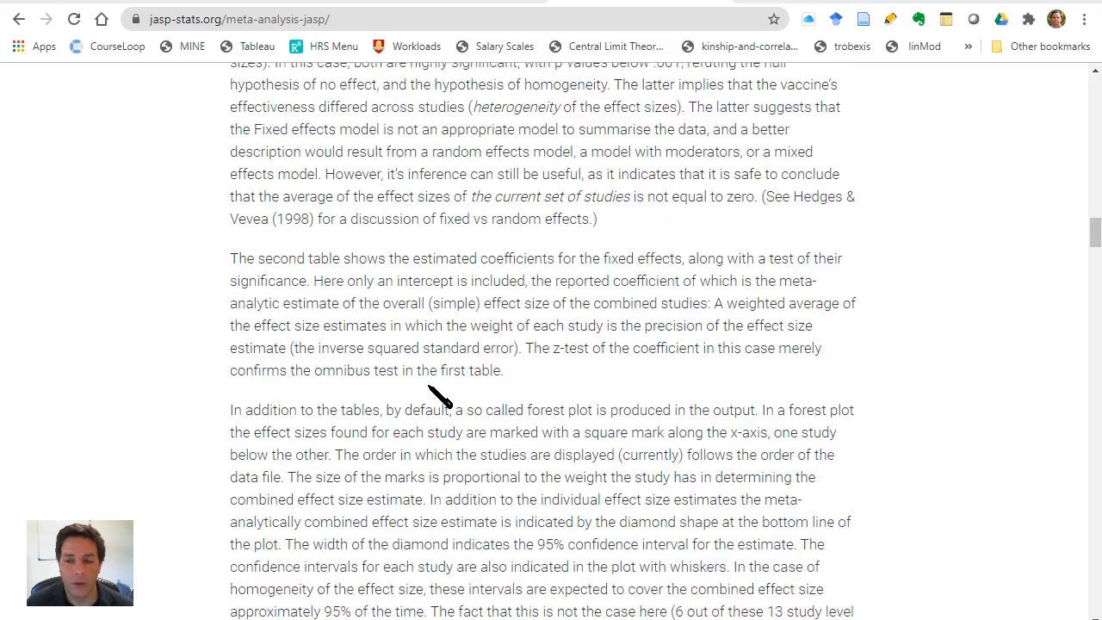
pyautogui.scroll(-15, 438, 396)
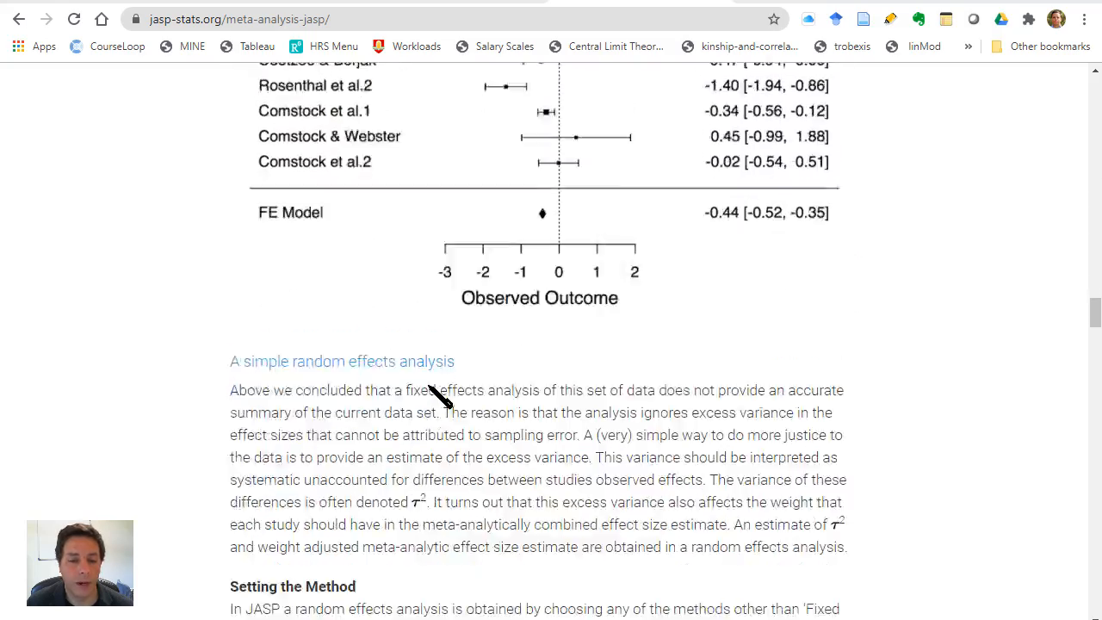
pyautogui.scroll(-20, 439, 396)
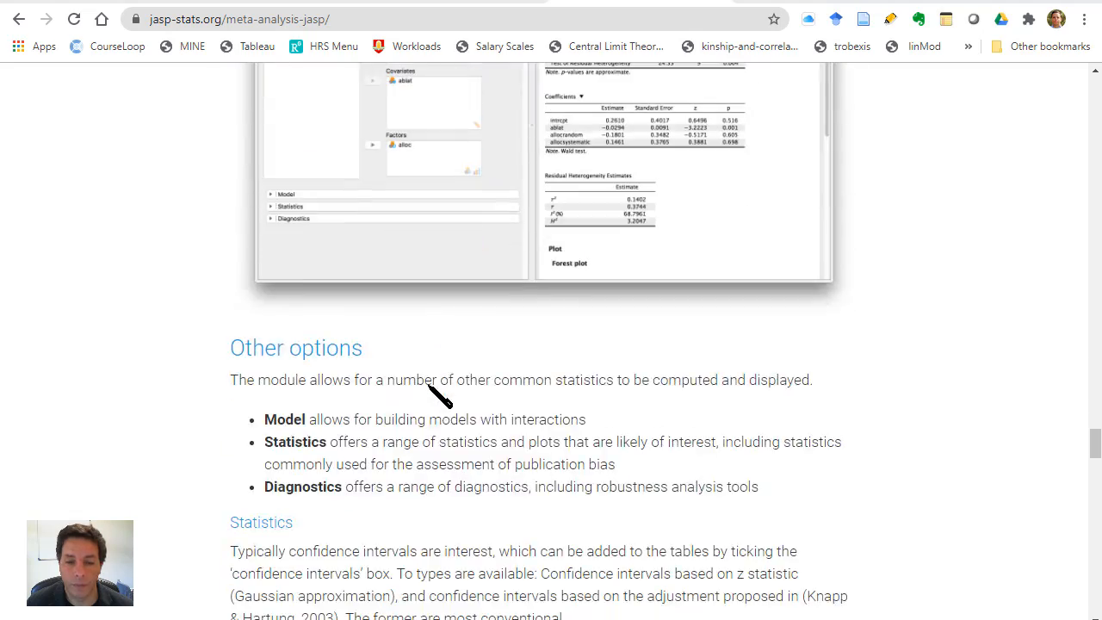
pyautogui.scroll(-4, 439, 396)
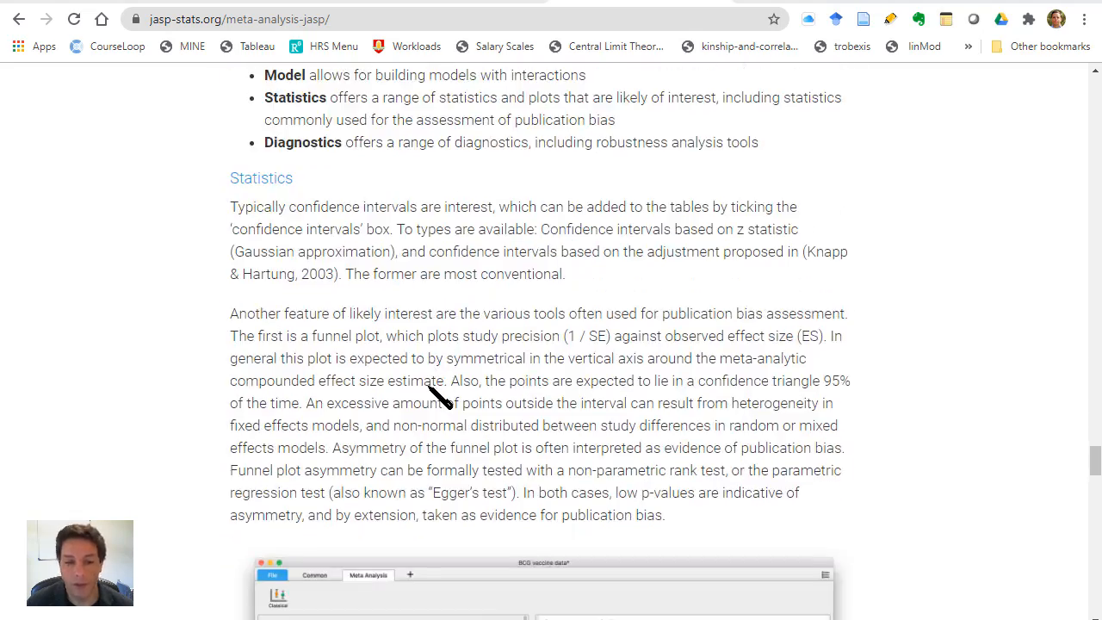
pyautogui.scroll(-7, 429, 387)
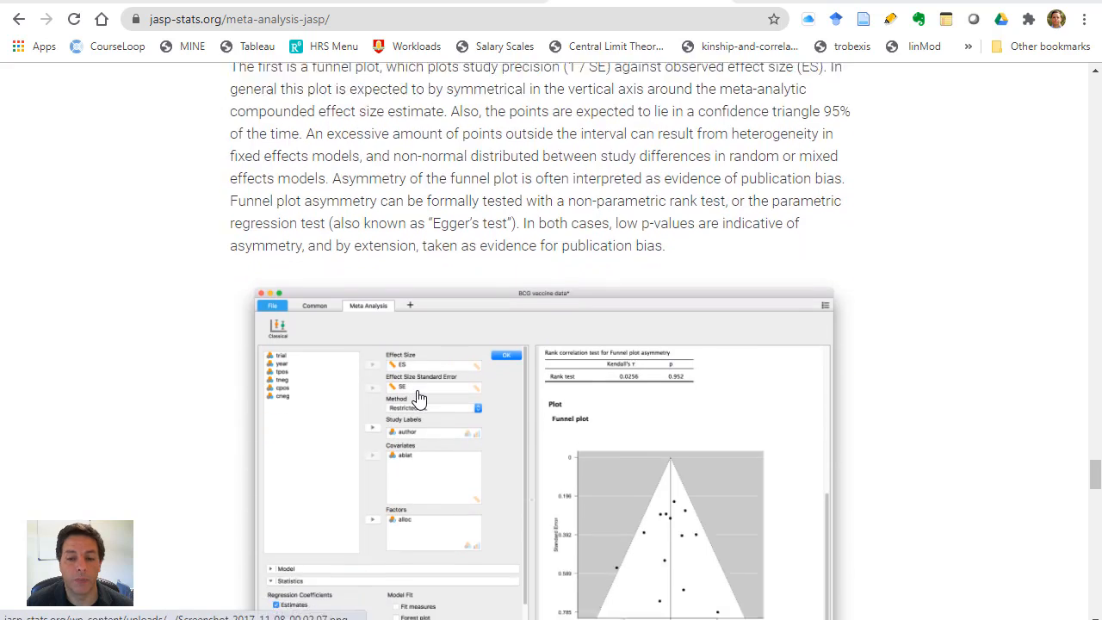
pyautogui.scroll(-13, 419, 398)
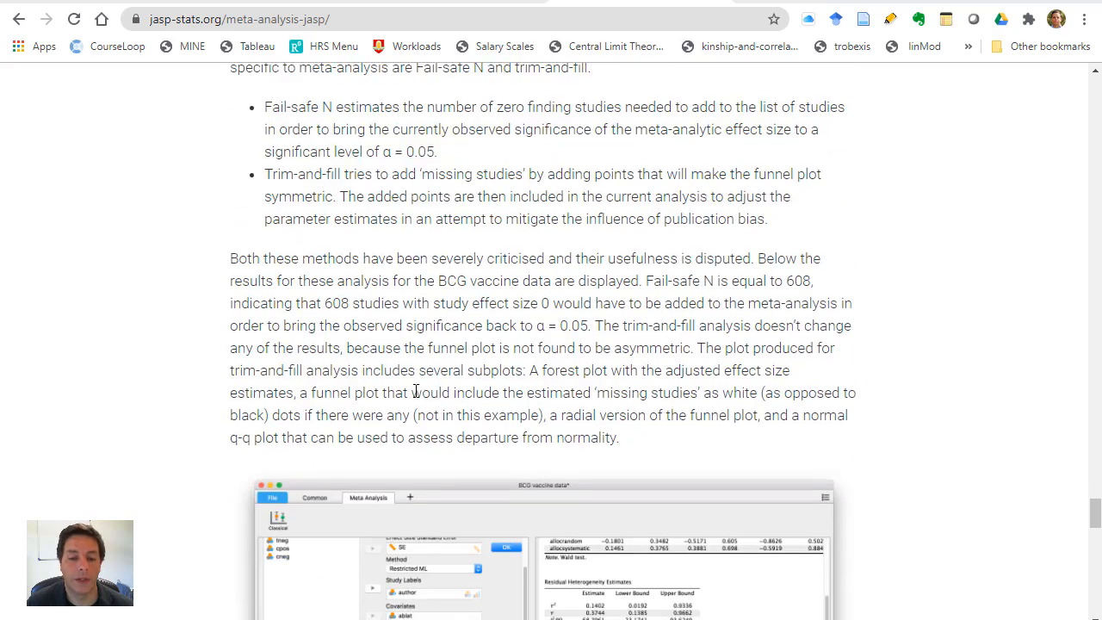
pyautogui.scroll(-10, 416, 398)
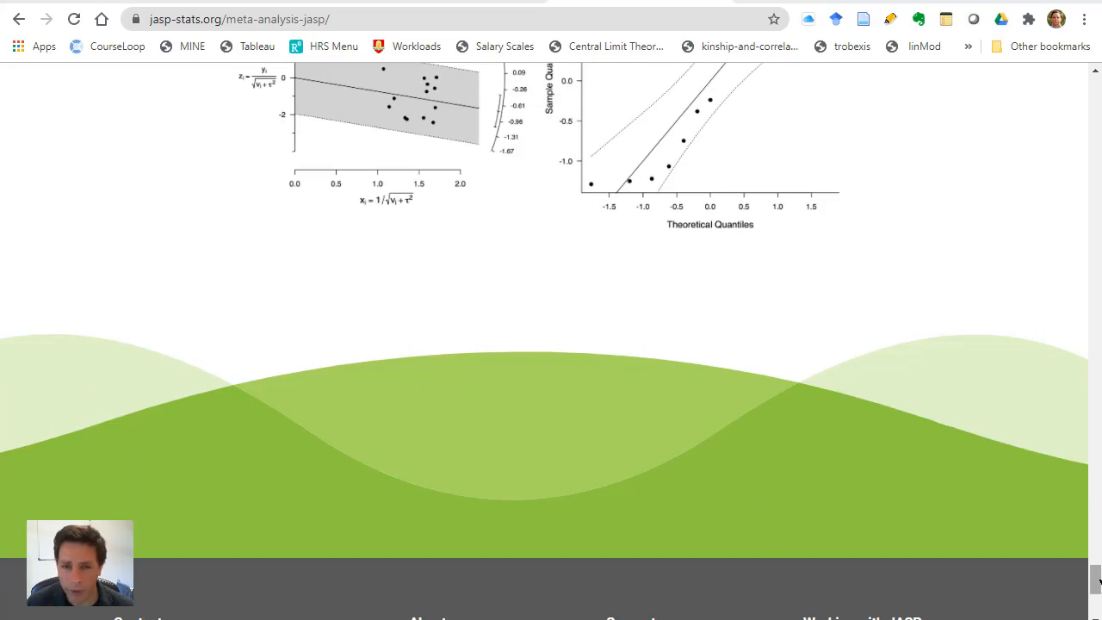
pyautogui.moveTo(1095, 578); pyautogui.dragTo(1091, 86)
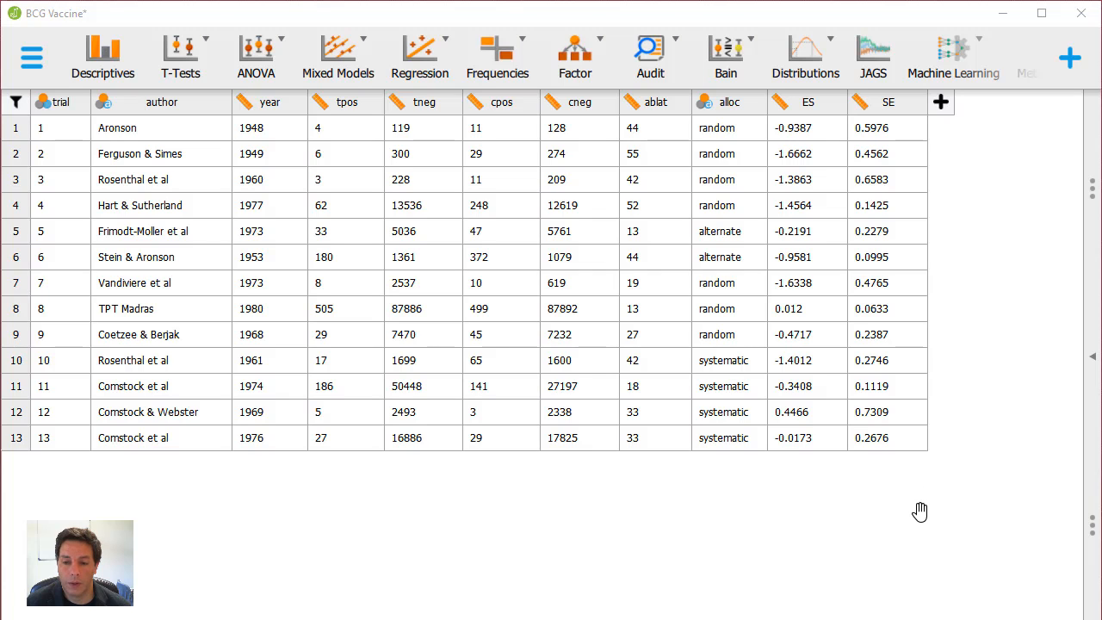
# Switch to JASP, show the Classical Meta Analysis settings beside the BCG Vaccine results, and review the available estimation methods
pyautogui.click(1092, 367)
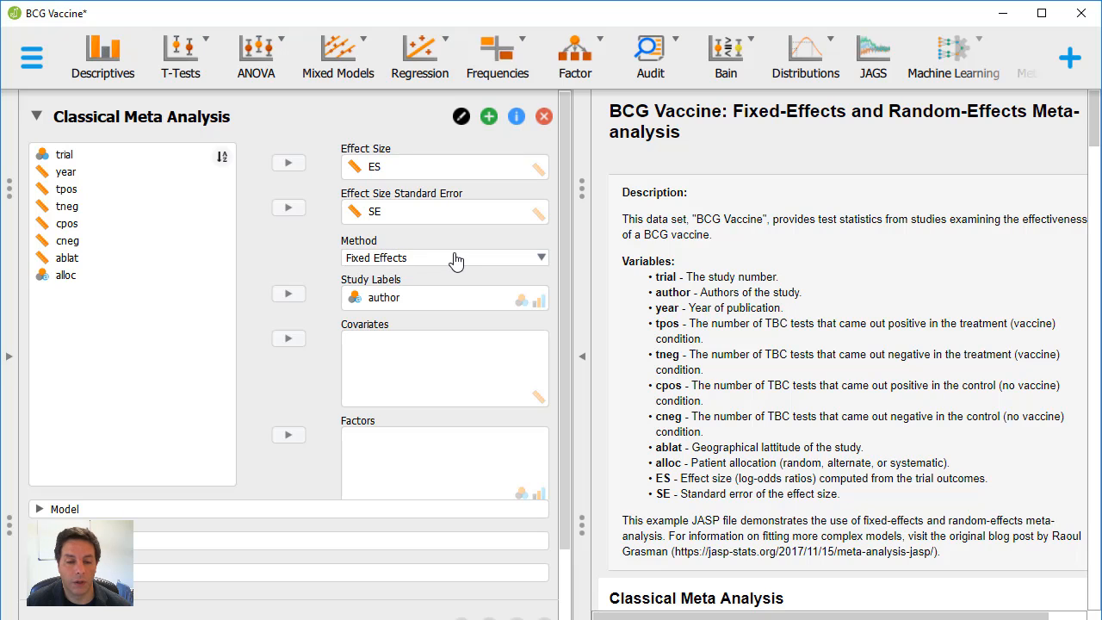
pyautogui.click(541, 262)
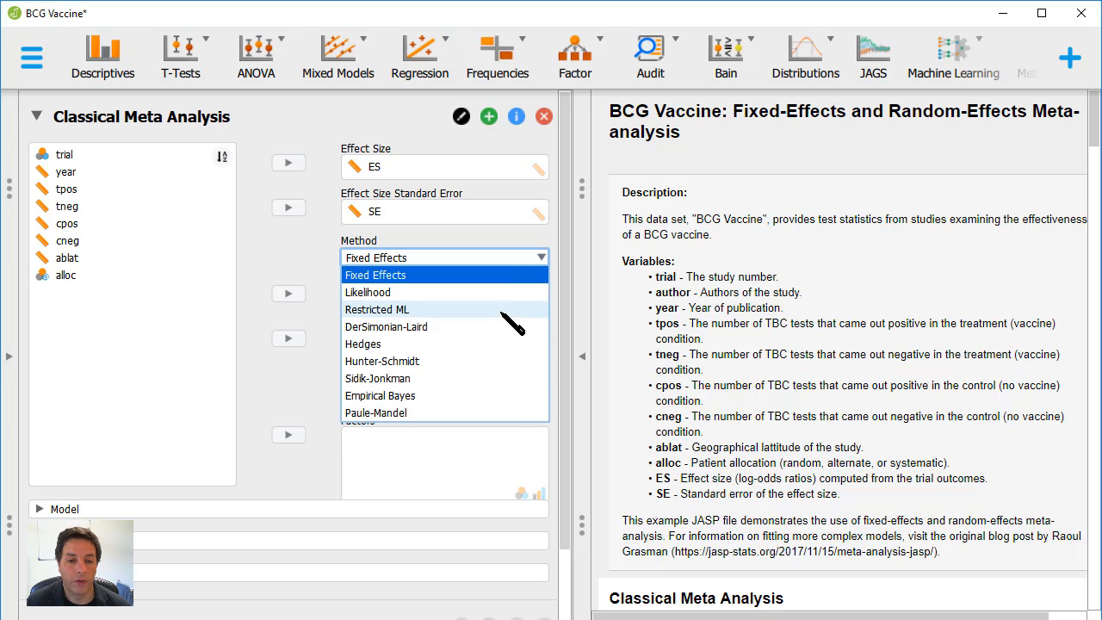
pyautogui.click(525, 242)
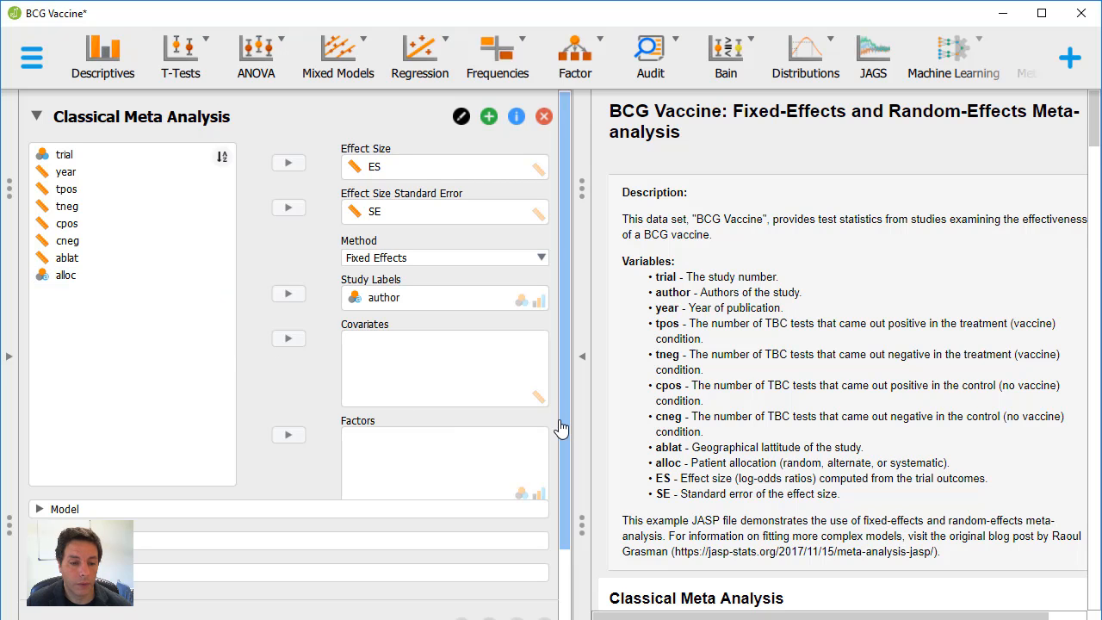
# Examine the fixed-effects results tables for the omnibus test, residual heterogeneity and coefficients
pyautogui.scroll(-4, 850, 413)
pyautogui.scroll(-5, 849, 439)
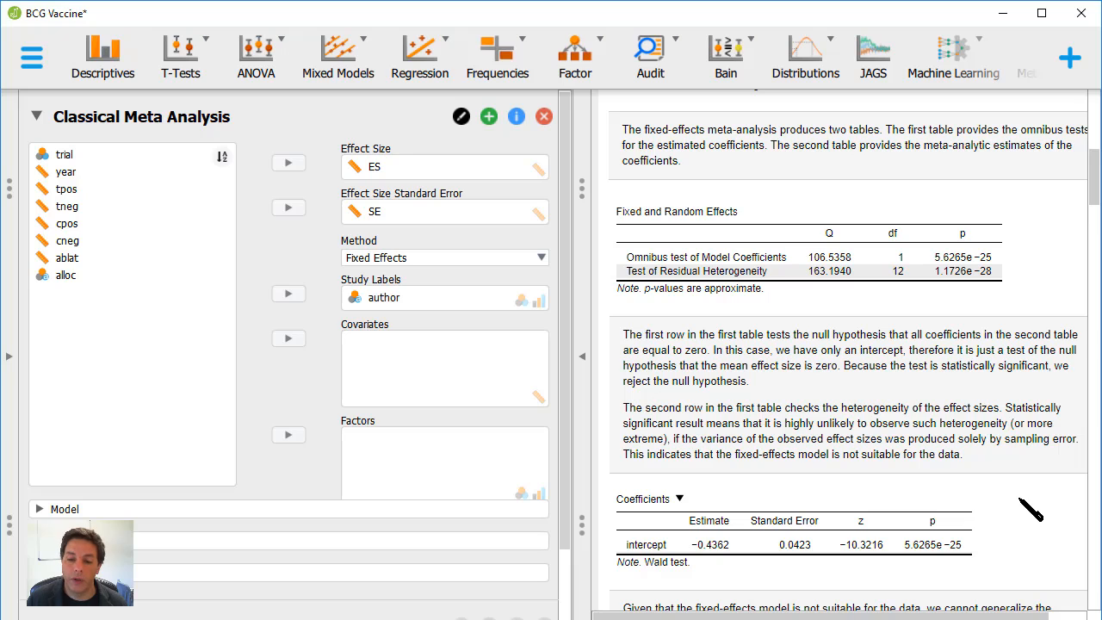
pyautogui.scroll(-2, 924, 435)
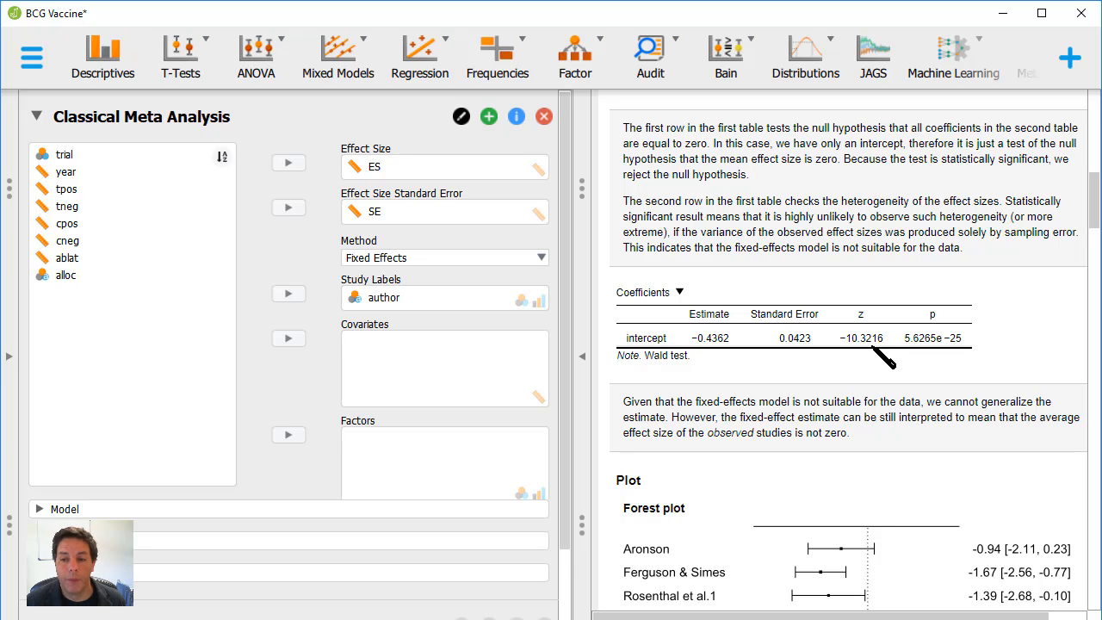
pyautogui.scroll(-1, 885, 359)
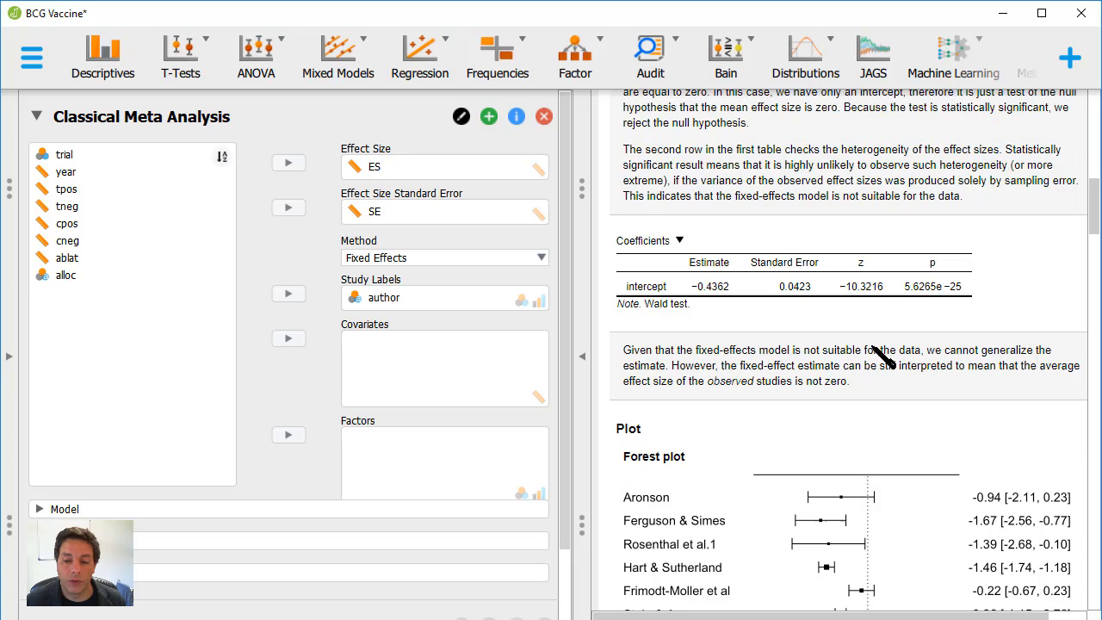
# Examine the fixed-effects forest plot, comparing the individual studies' effect sizes and confidence intervals with the FE Model estimate
pyautogui.scroll(-5, 873, 348)
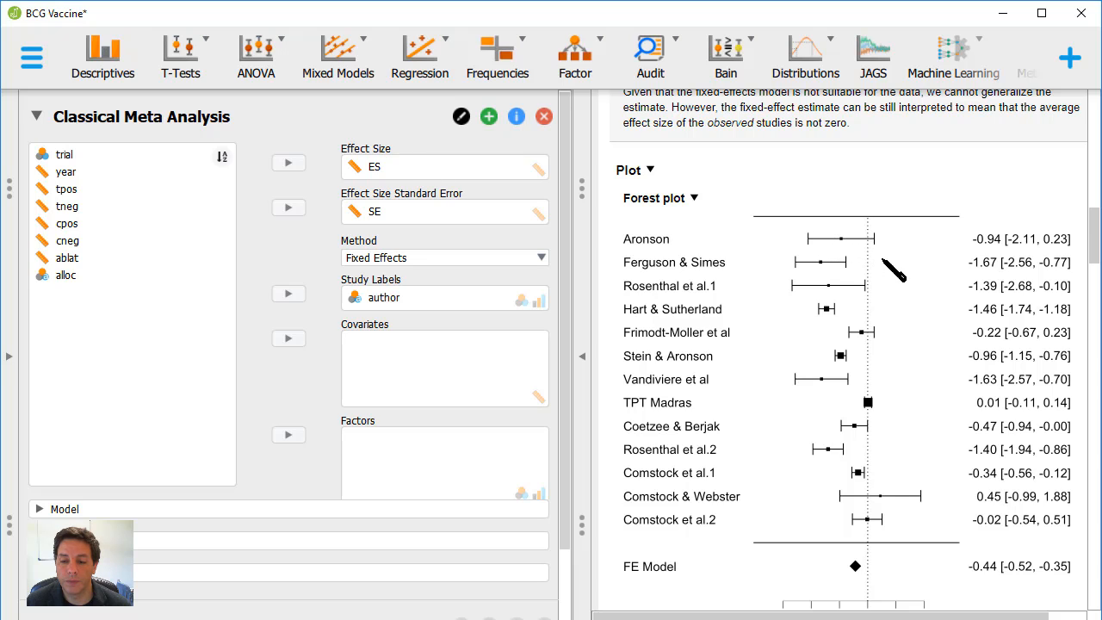
pyautogui.scroll(-1, 935, 367)
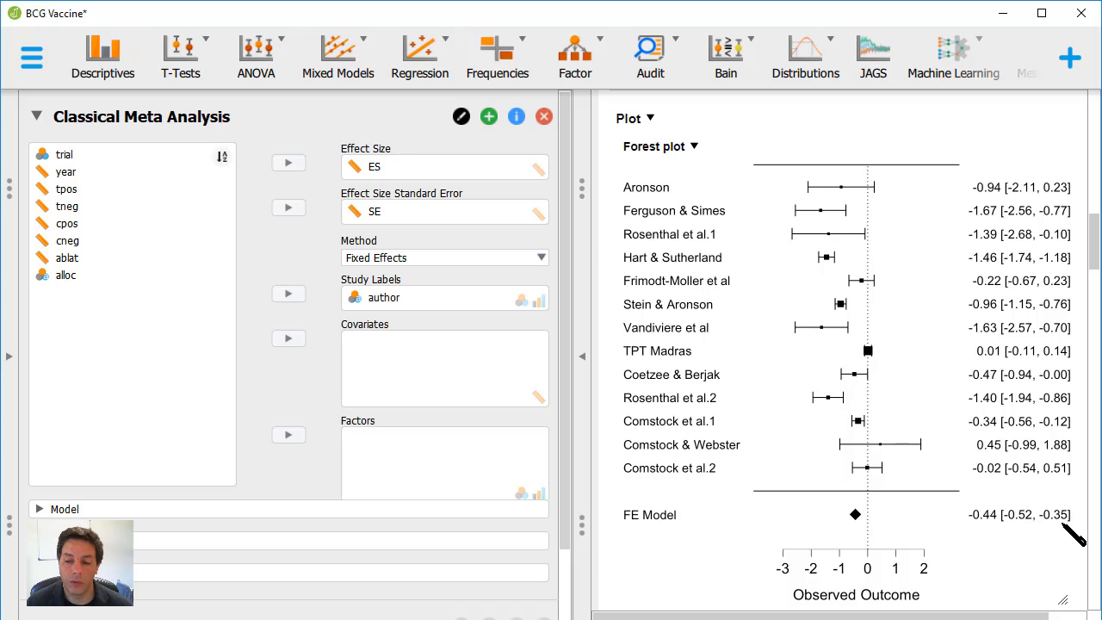
pyautogui.scroll(-2, 972, 523)
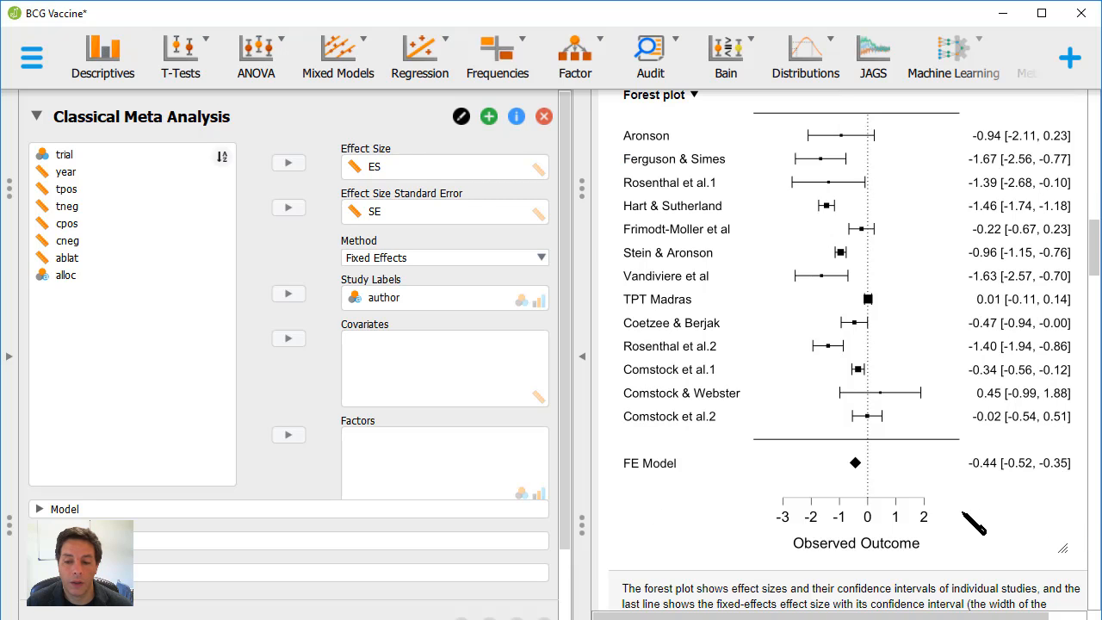
pyautogui.scroll(-2, 968, 521)
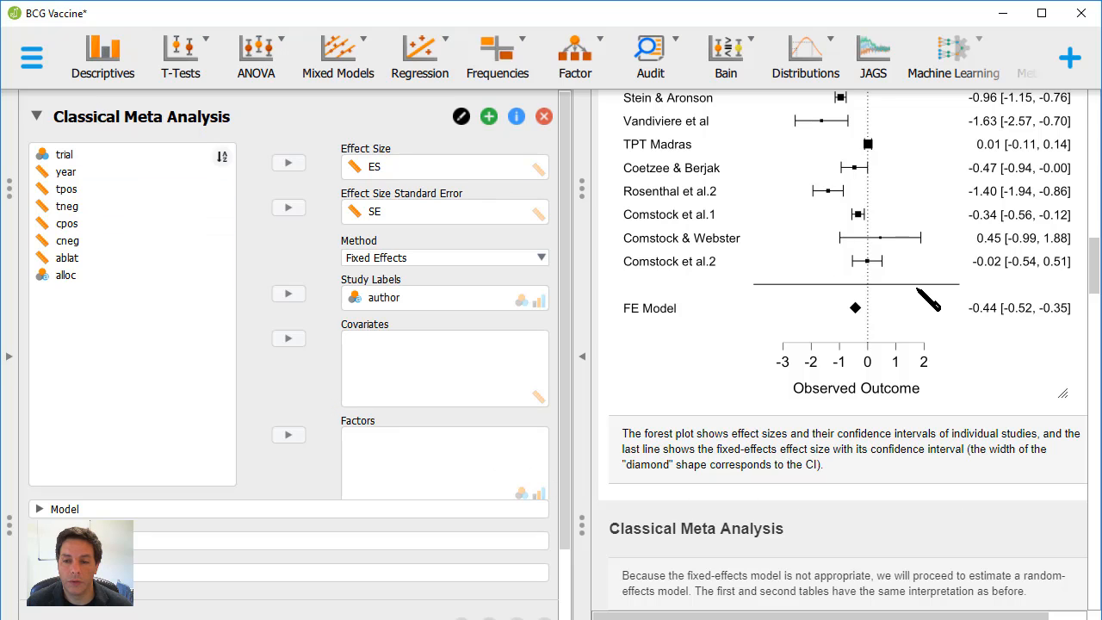
pyautogui.scroll(2, 813, 340)
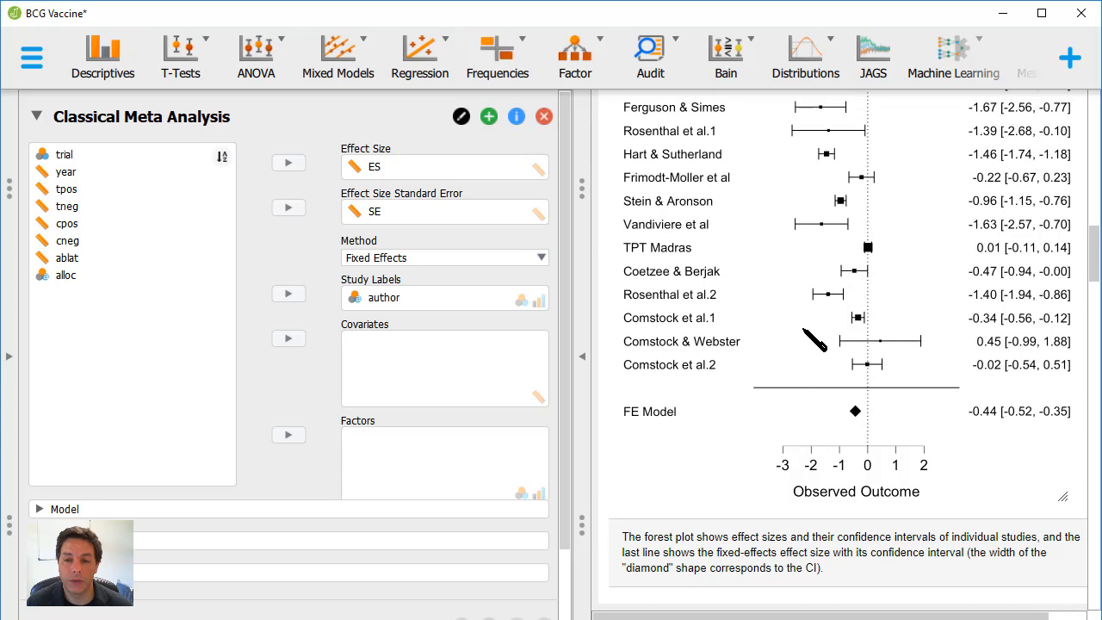
pyautogui.scroll(4, 809, 333)
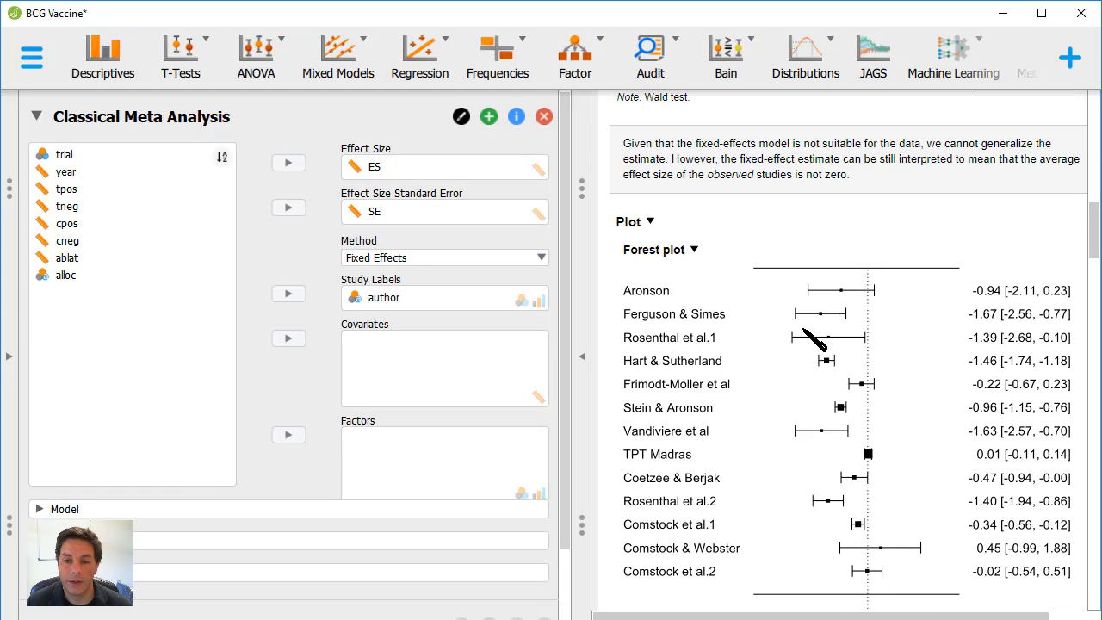
pyautogui.scroll(1, 813, 340)
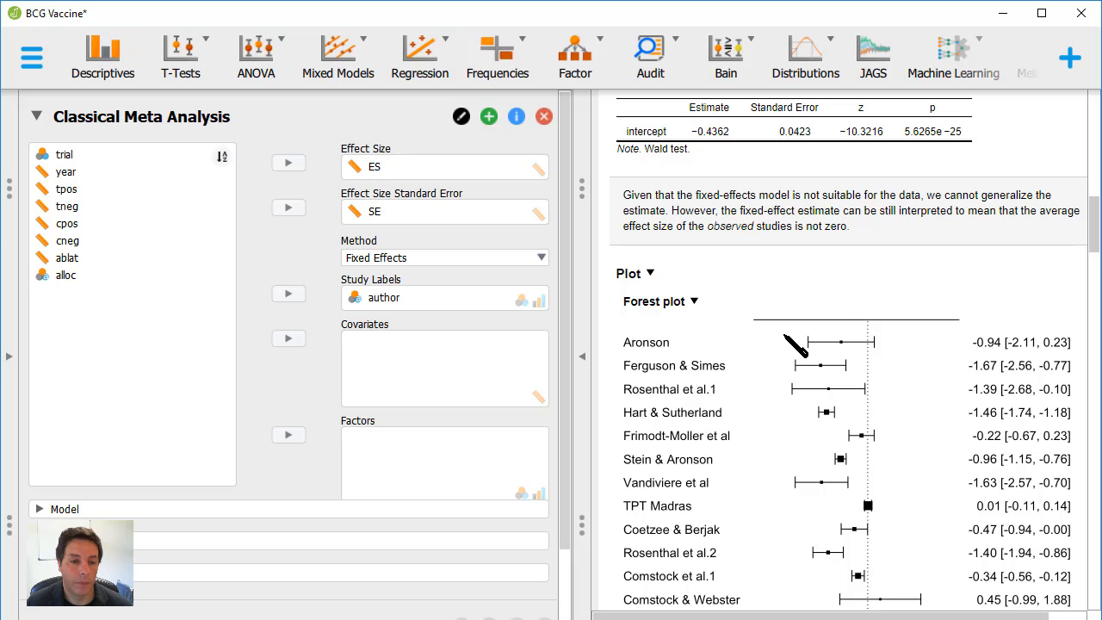
pyautogui.scroll(-4, 785, 336)
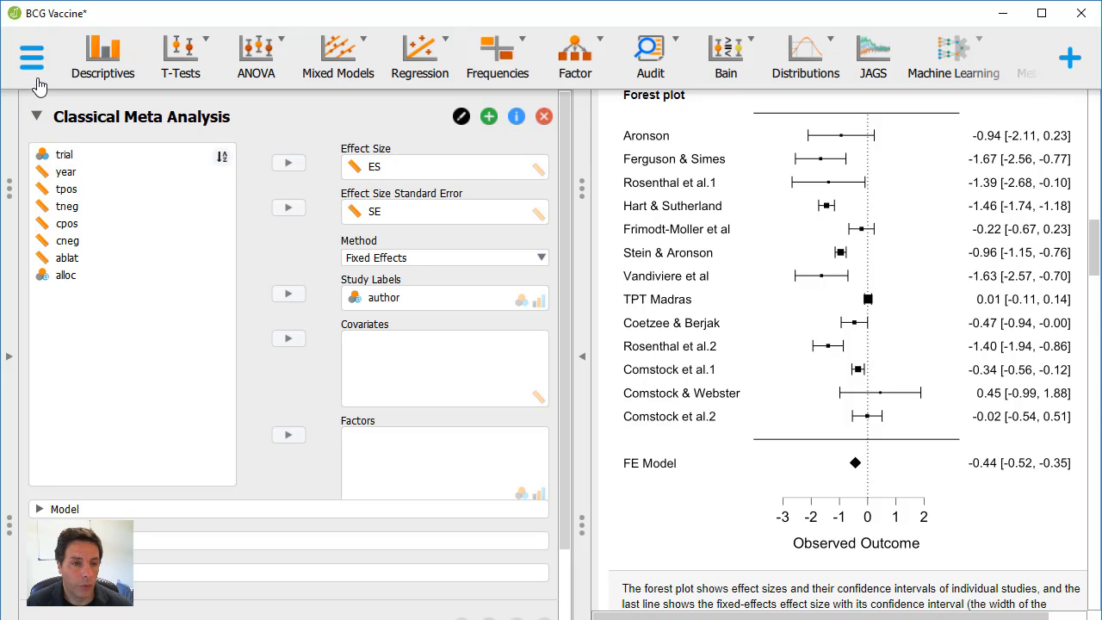
# Collapse the fixed-effects Classical Meta Analysis and expand the second Classical Meta Analysis with its random-effects results
pyautogui.click(34, 118)
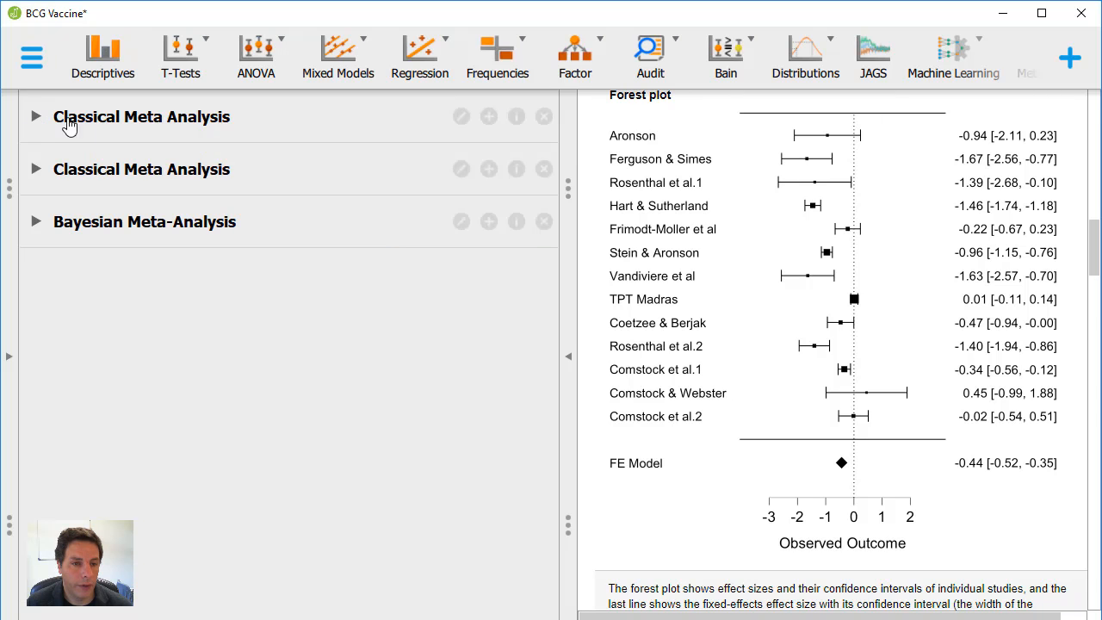
pyautogui.click(131, 172)
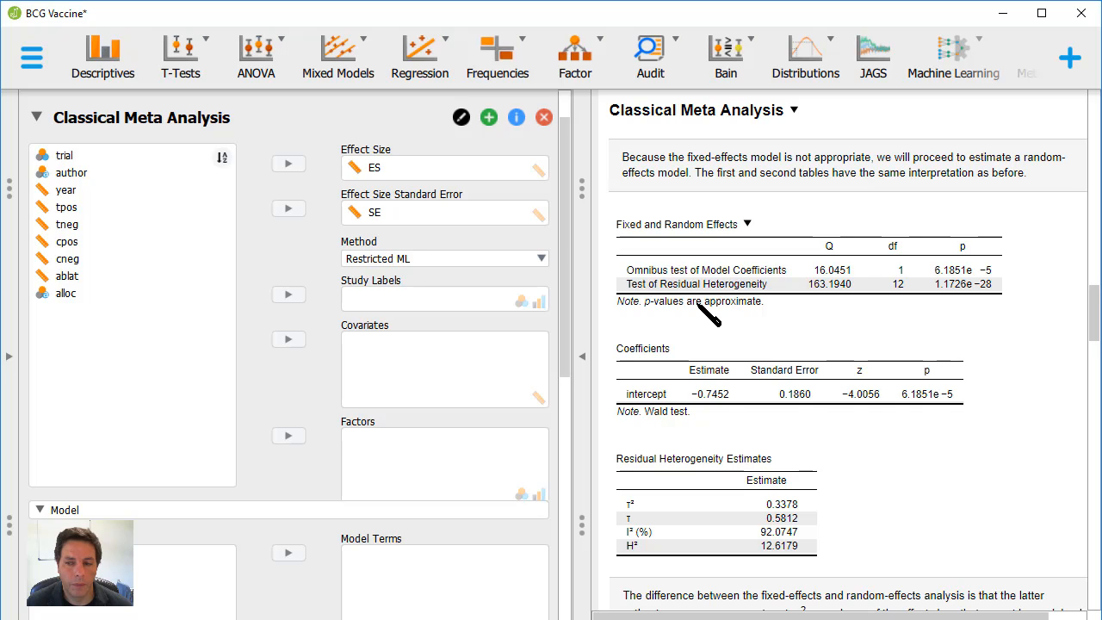
pyautogui.scroll(-3, 701, 310)
pyautogui.scroll(3, 723, 353)
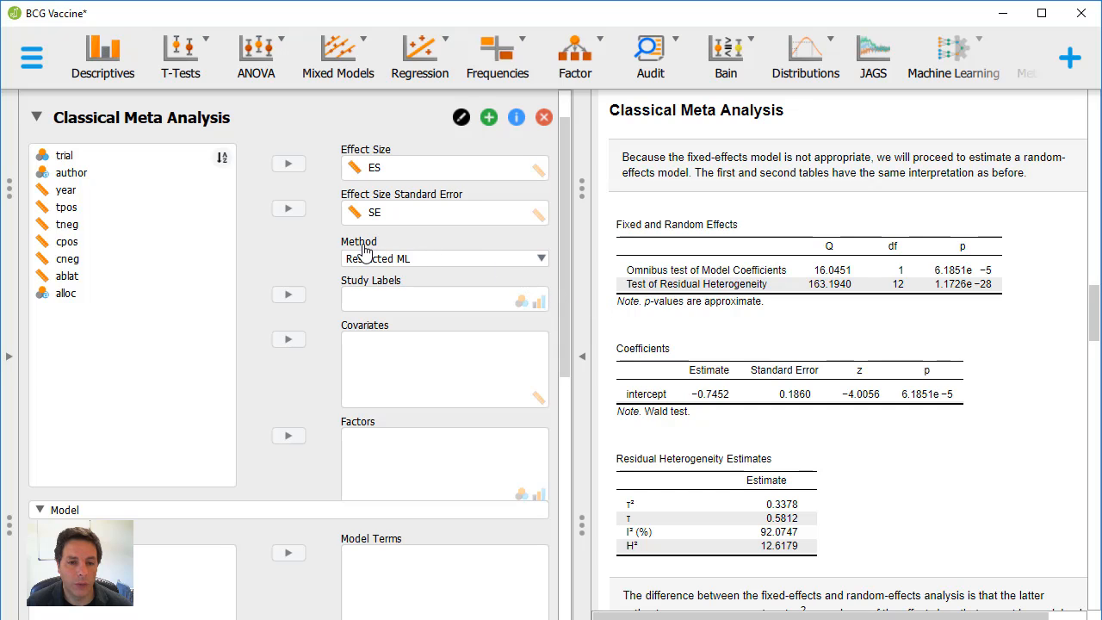
# Review the method choices for the random-effects analysis, keeping Restricted ML, and inspect its coefficients and residual heterogeneity tables
pyautogui.click(541, 260)
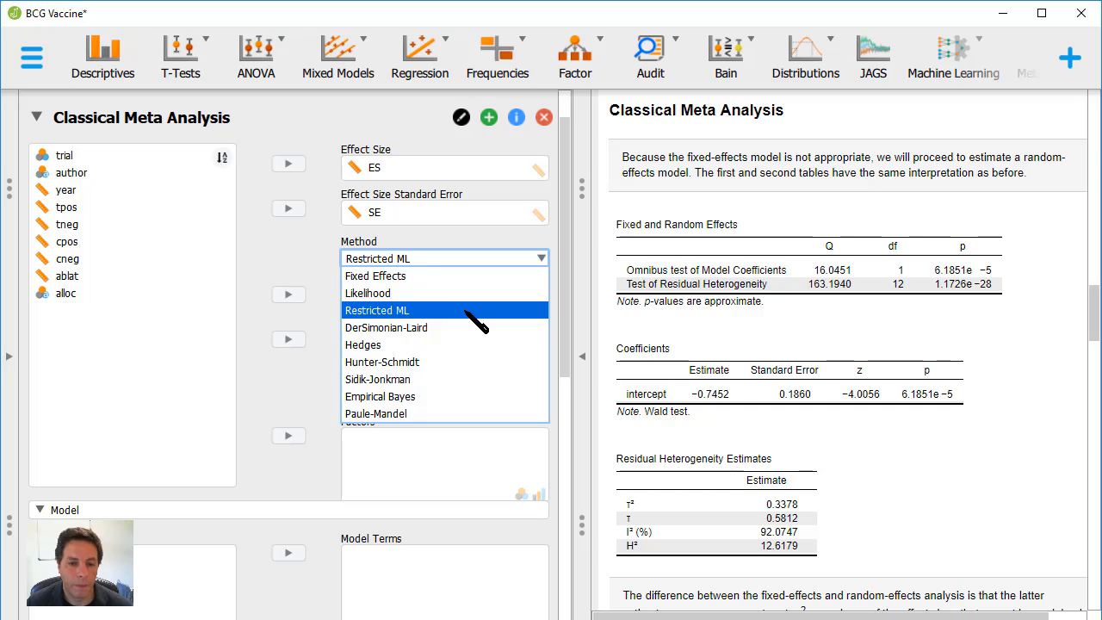
pyautogui.click(466, 244)
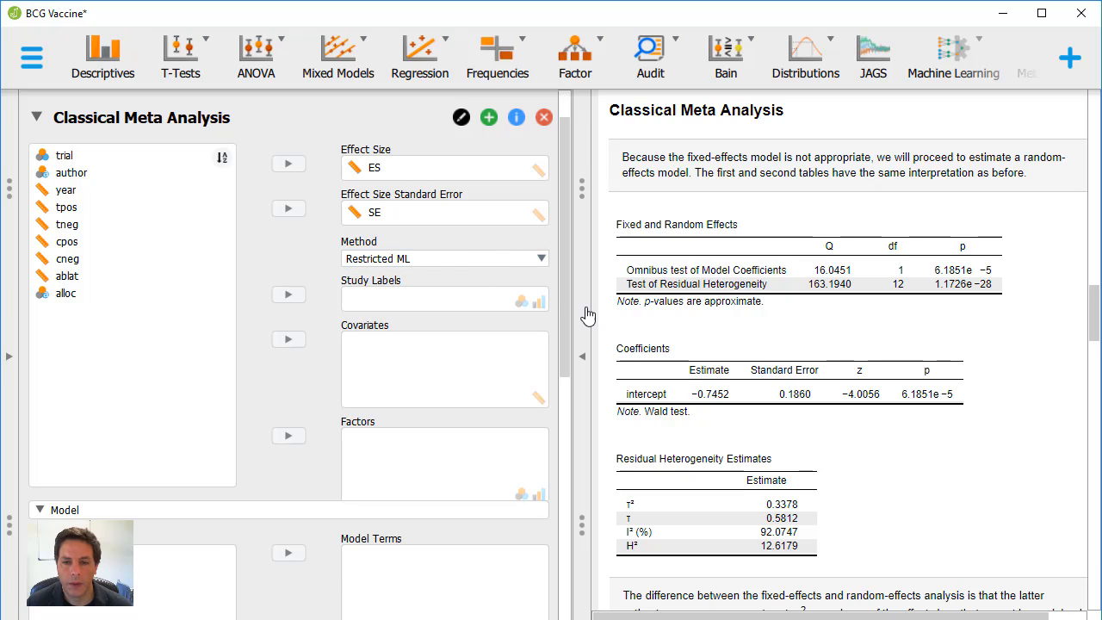
pyautogui.scroll(-1, 813, 334)
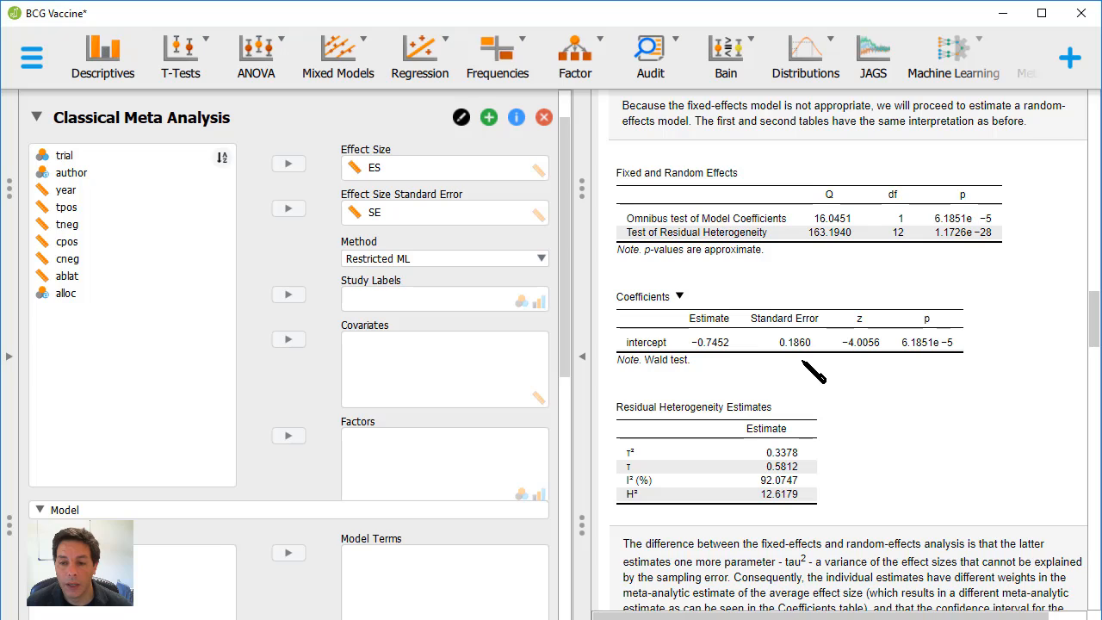
# Examine the random-effects residual heterogeneity estimates and the forest plot, comparing the individual studies with the RE Model estimate
pyautogui.scroll(-1, 809, 379)
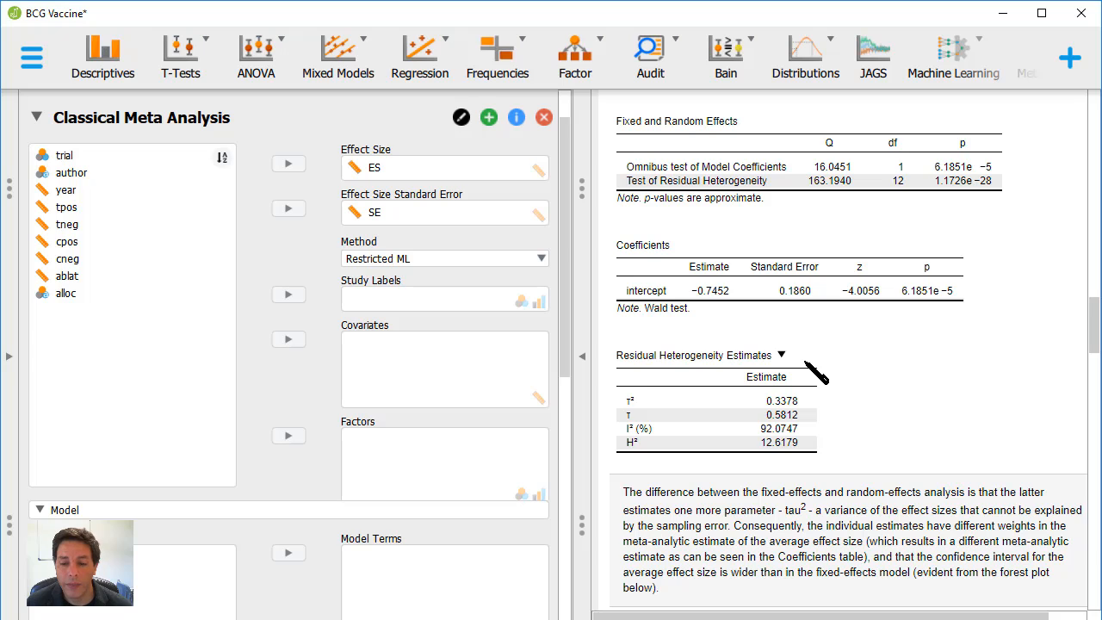
pyautogui.scroll(-1, 815, 372)
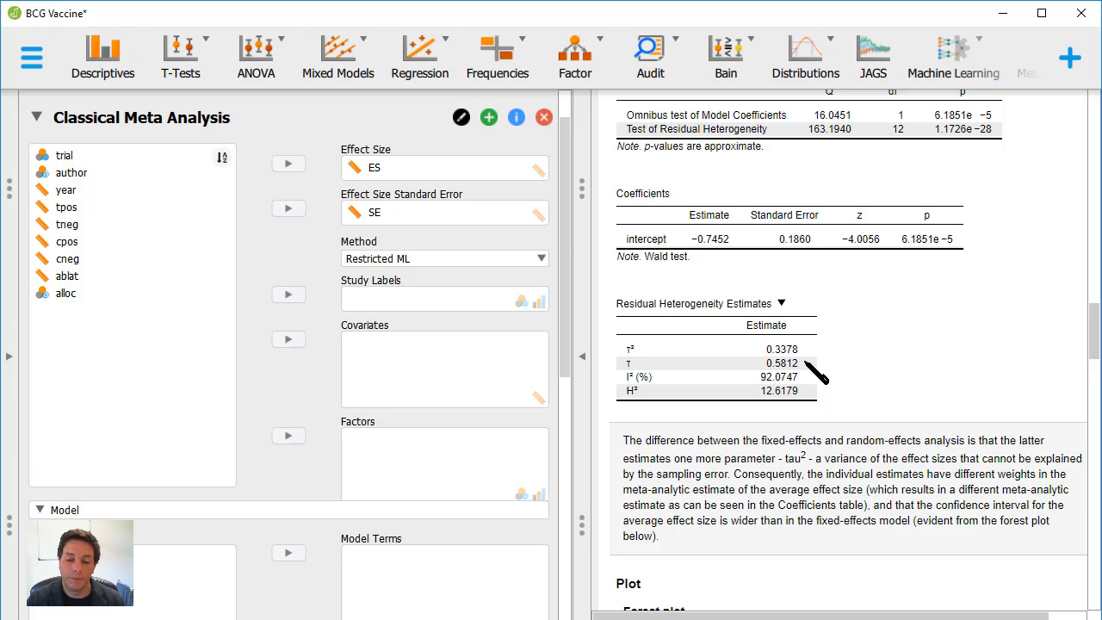
pyautogui.scroll(-5, 848, 405)
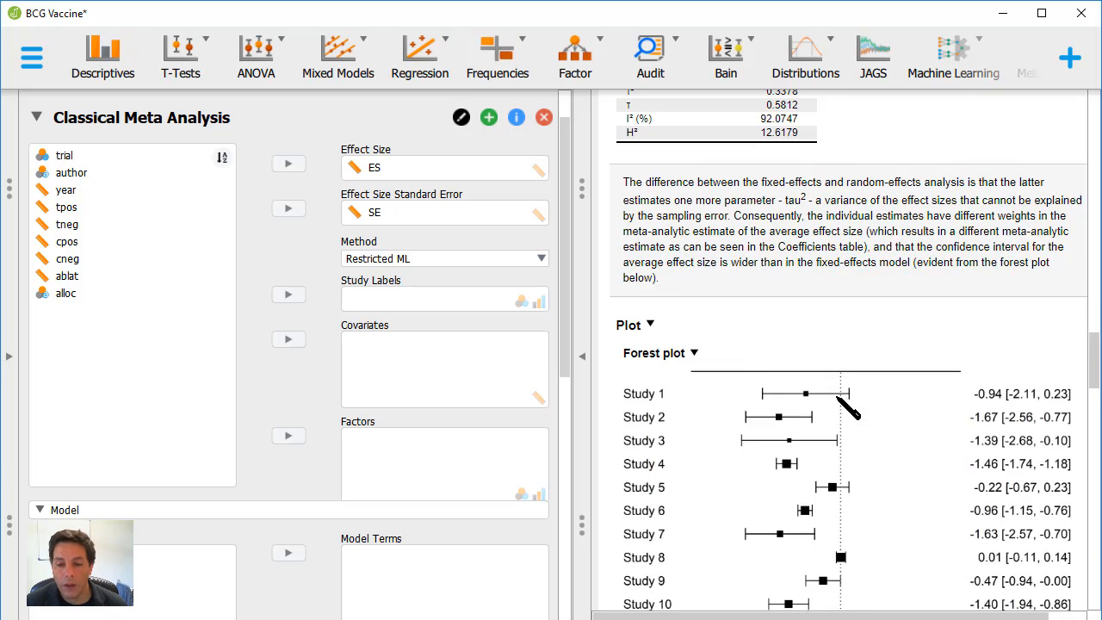
pyautogui.scroll(-3, 923, 419)
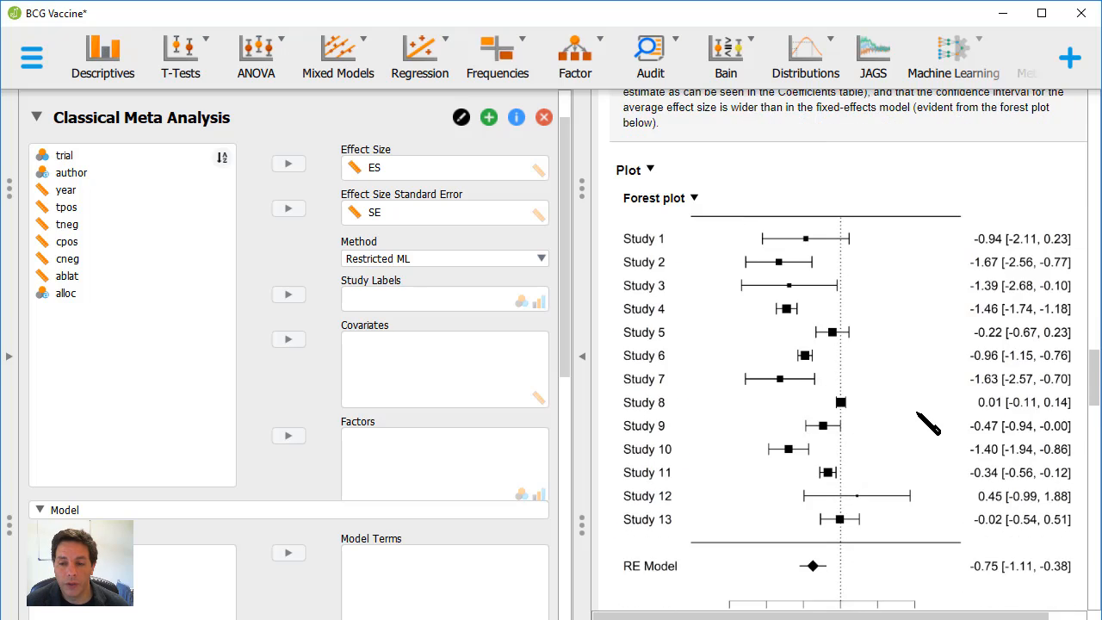
pyautogui.scroll(-1, 927, 424)
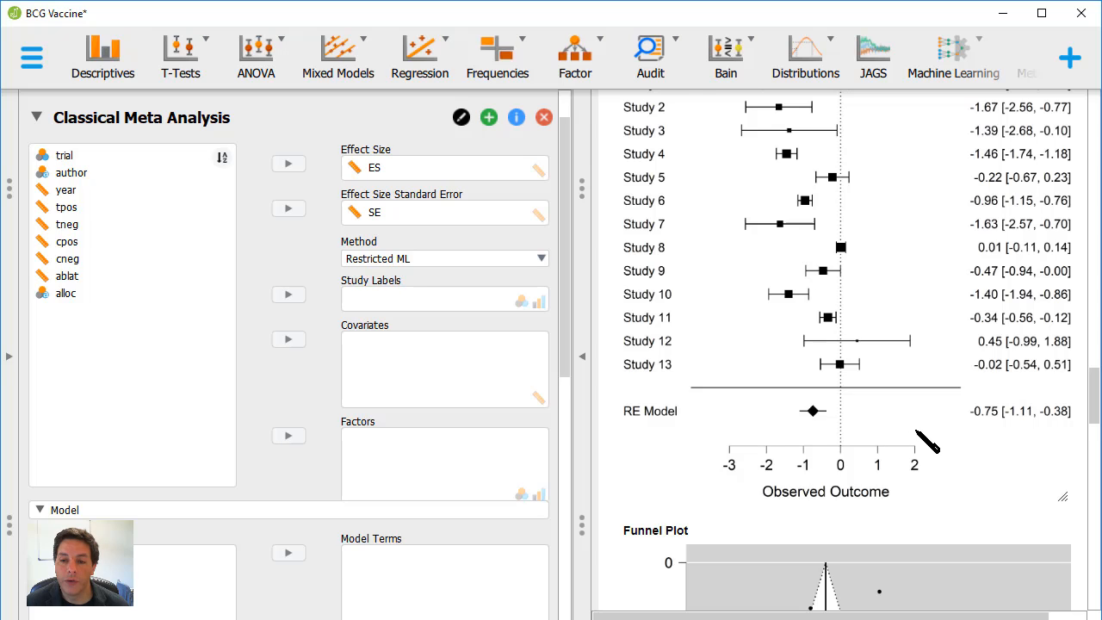
pyautogui.scroll(1, 927, 441)
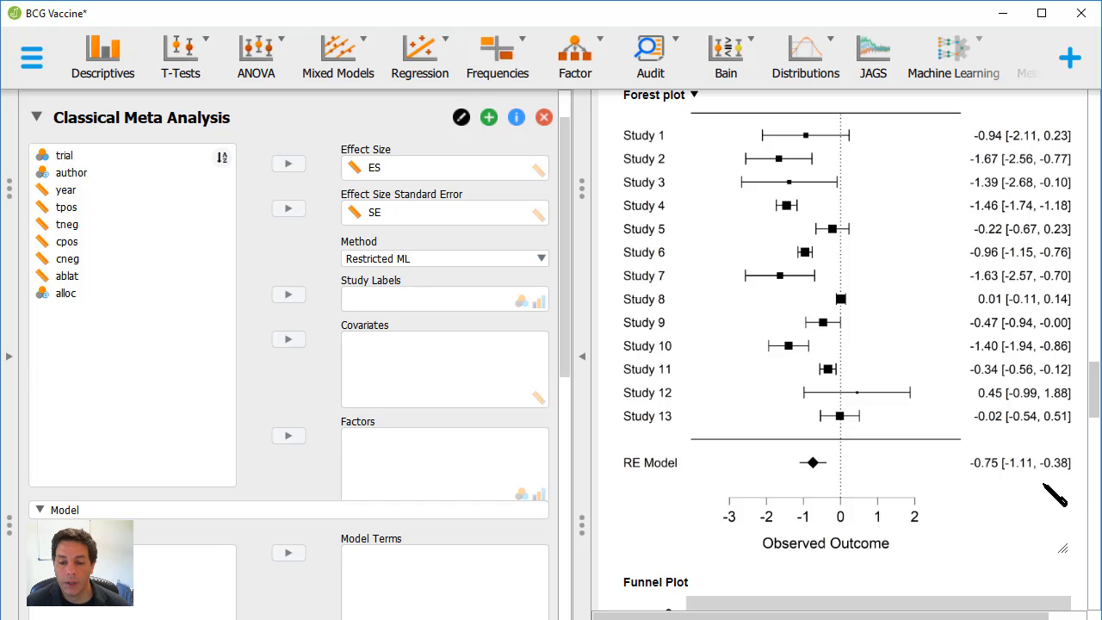
# Inspect the random-effects funnel plot of effect sizes against their standard errors
pyautogui.scroll(-5, 1044, 485)
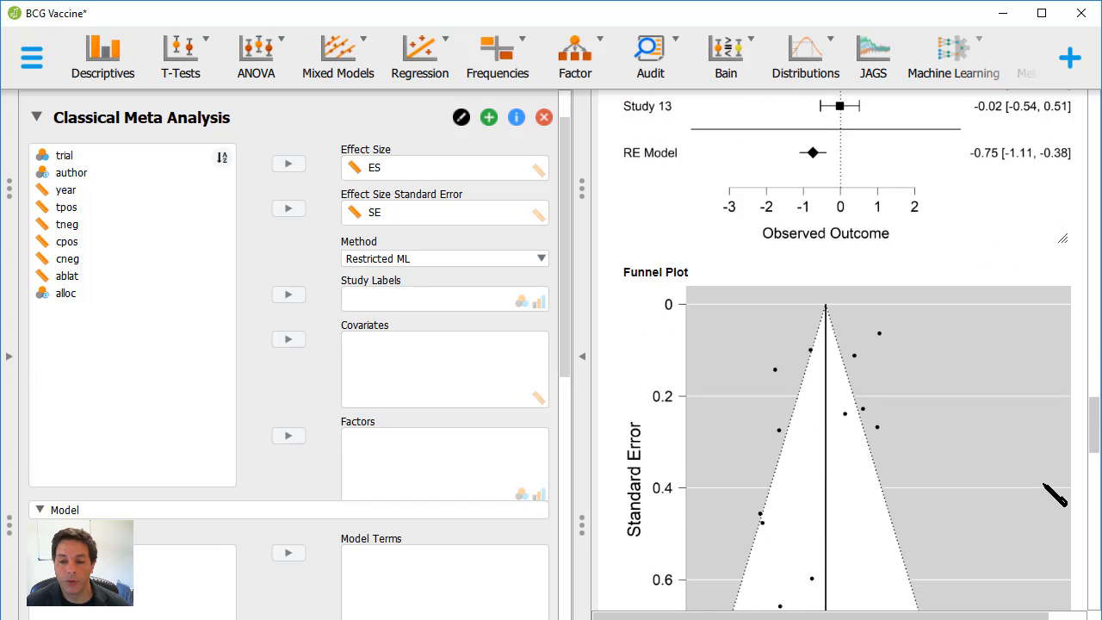
pyautogui.scroll(-2, 1044, 484)
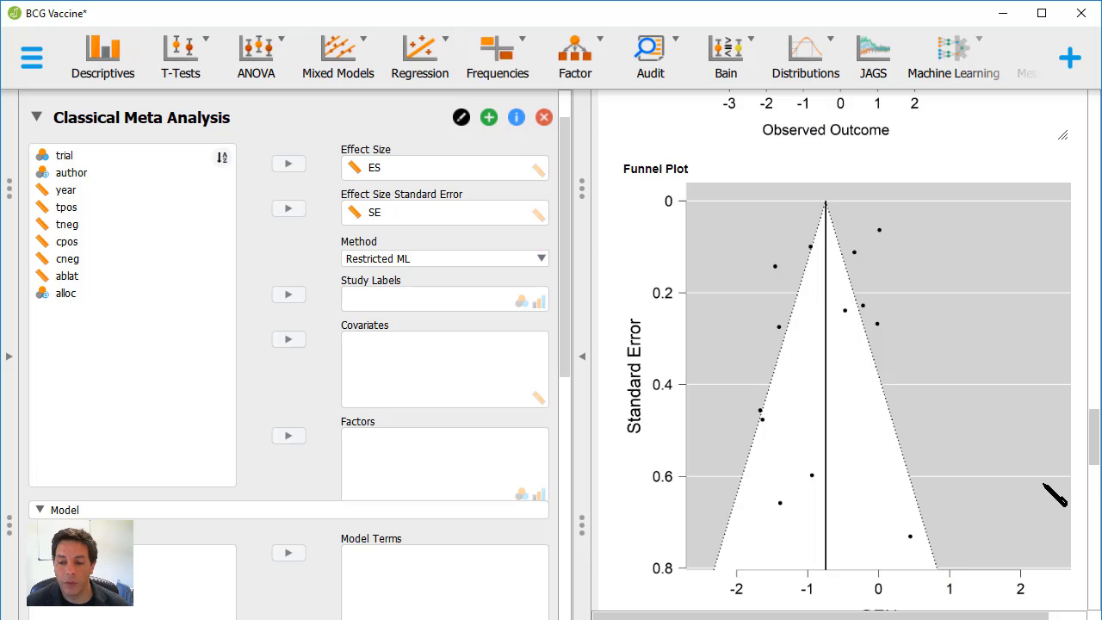
pyautogui.scroll(-1, 1044, 484)
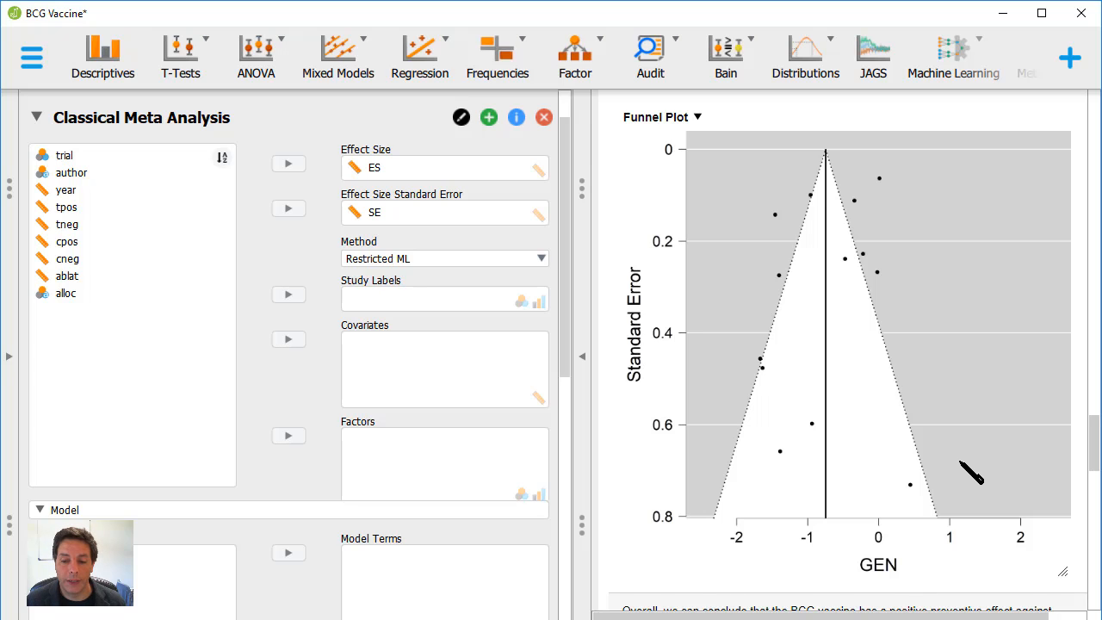
# Read the conclusion on the random-effects analysis and expand the Bayesian Meta-Analysis with its settings and results
pyautogui.scroll(-3, 964, 468)
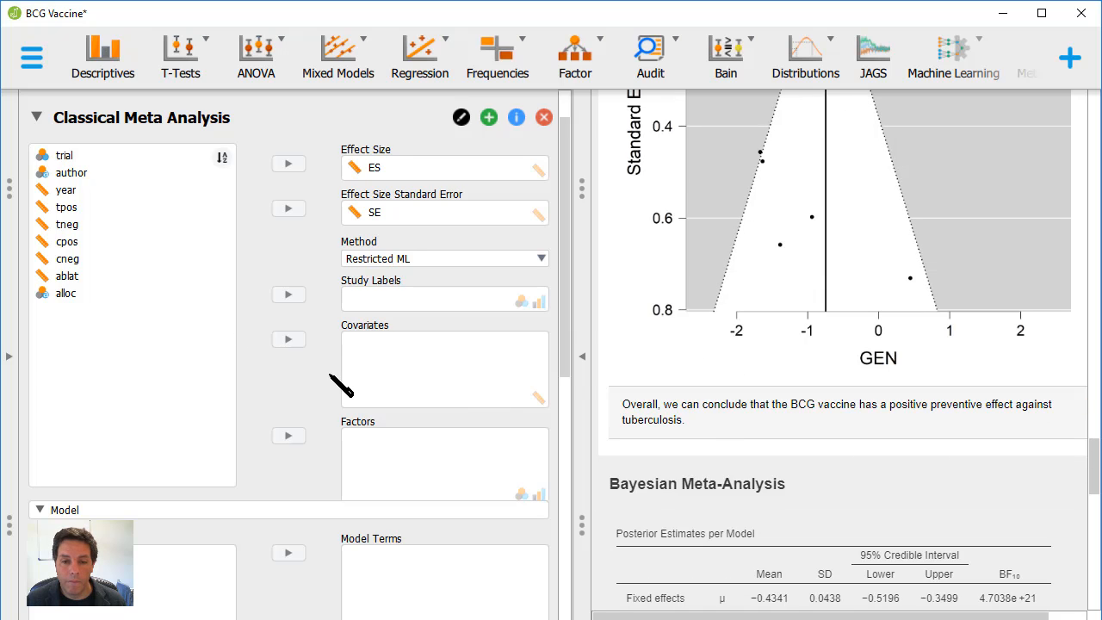
pyautogui.scroll(-8, 295, 417)
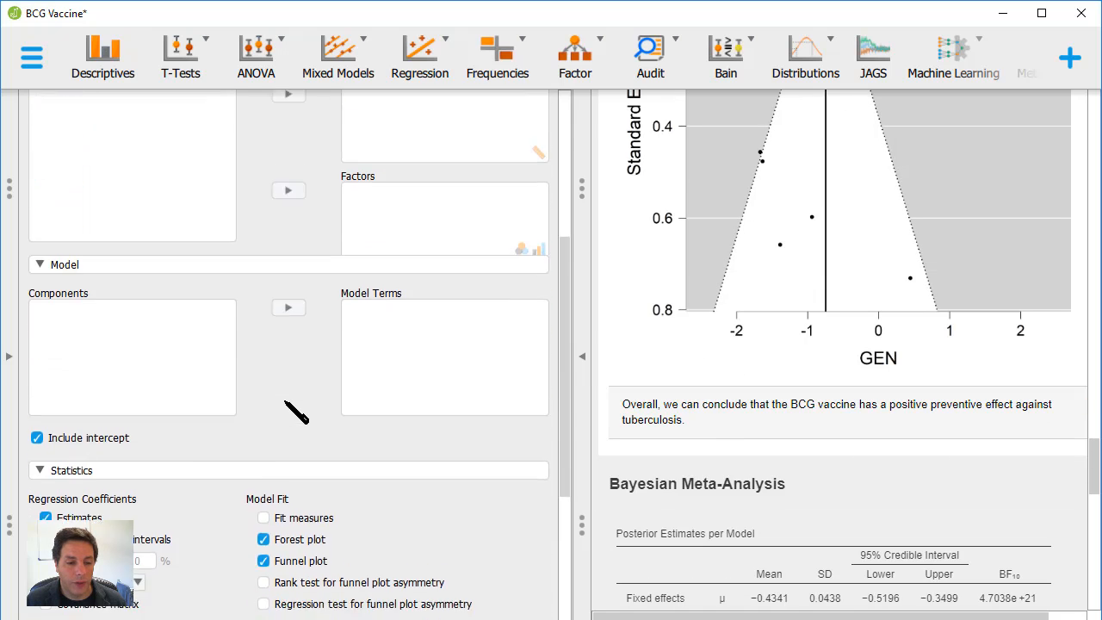
pyautogui.scroll(-1, 284, 401)
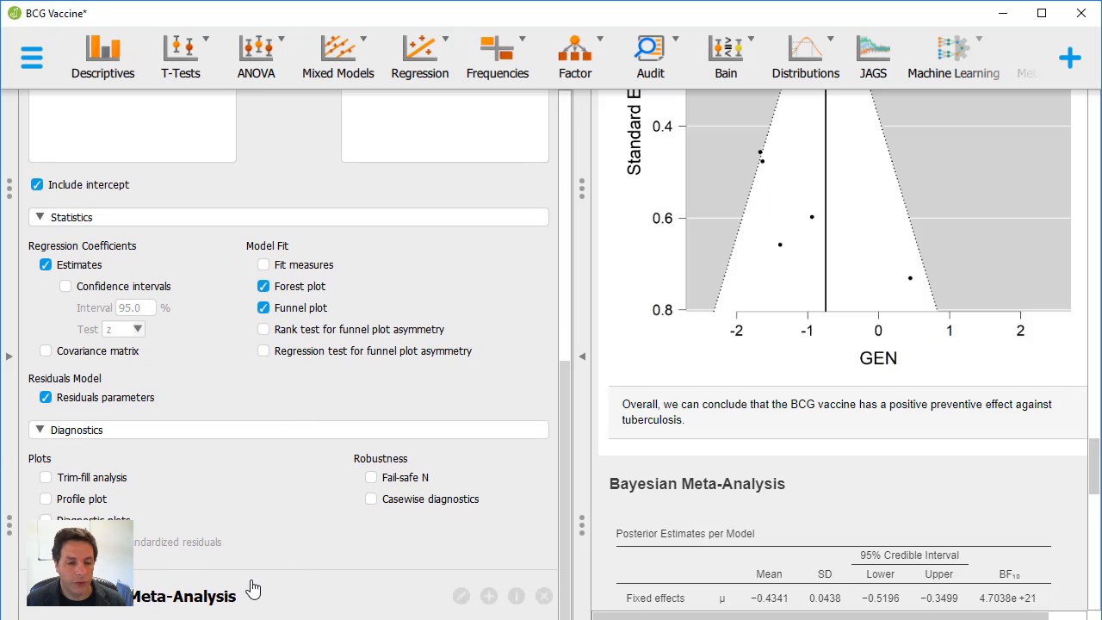
pyautogui.click(203, 602)
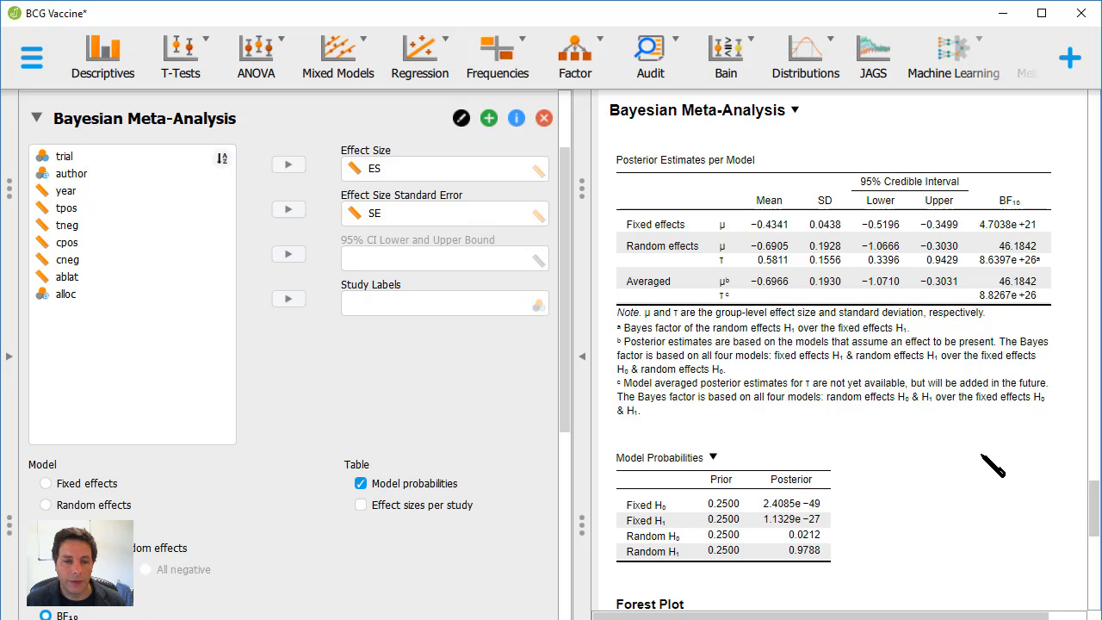
# Review the Bayesian model-averaging and prior settings, the posterior estimates and model probabilities tables, and the forest plot of observed study effects
pyautogui.scroll(-8, 307, 438)
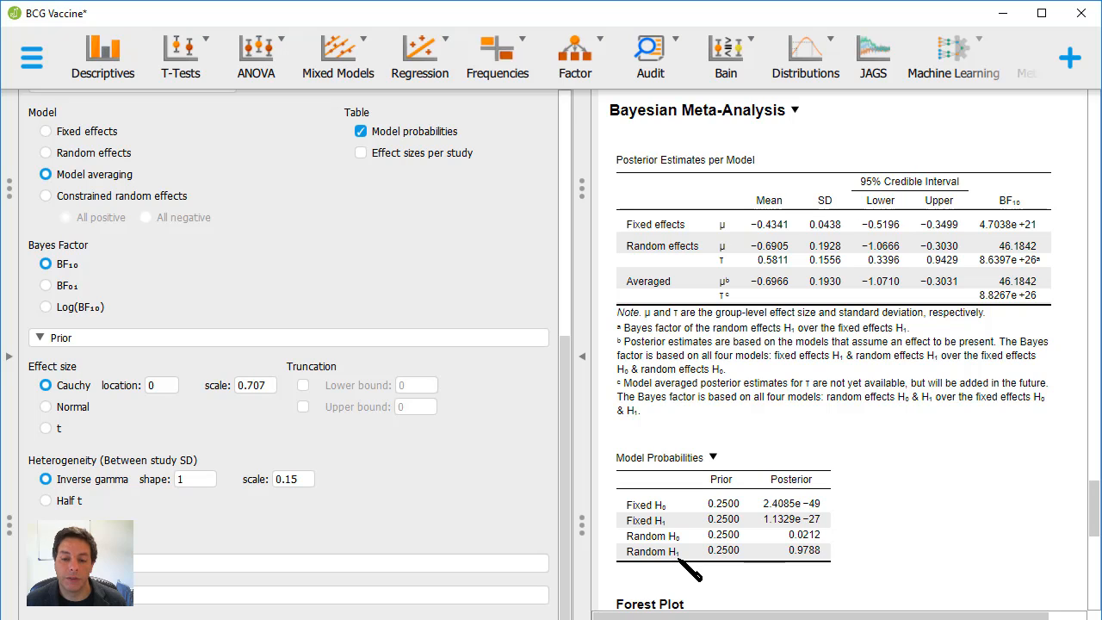
pyautogui.scroll(-1, 699, 568)
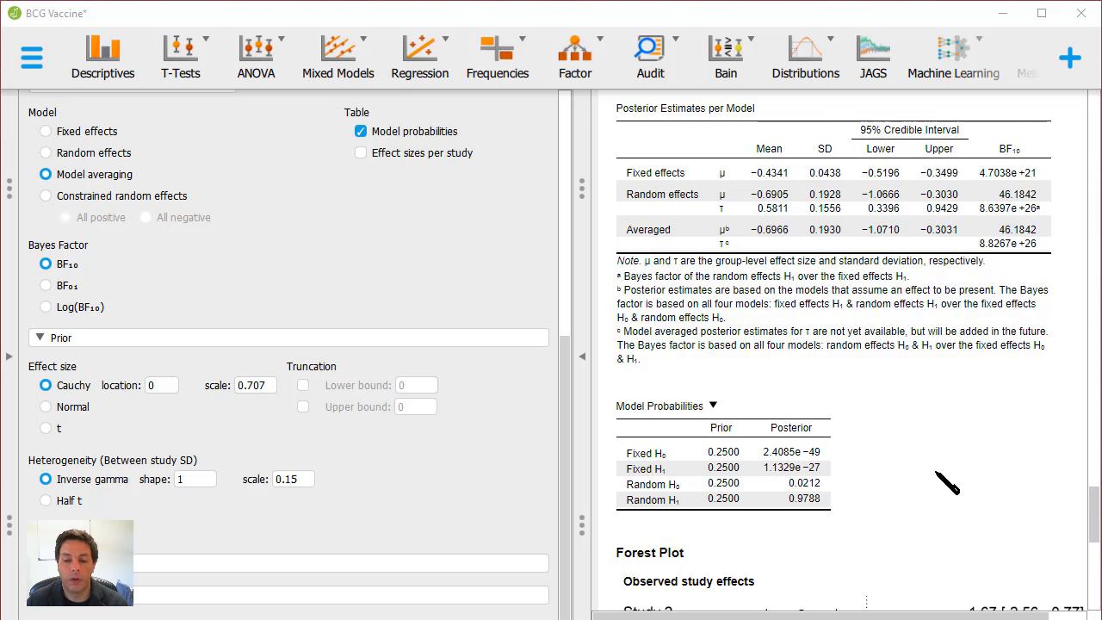
pyautogui.scroll(-8, 946, 485)
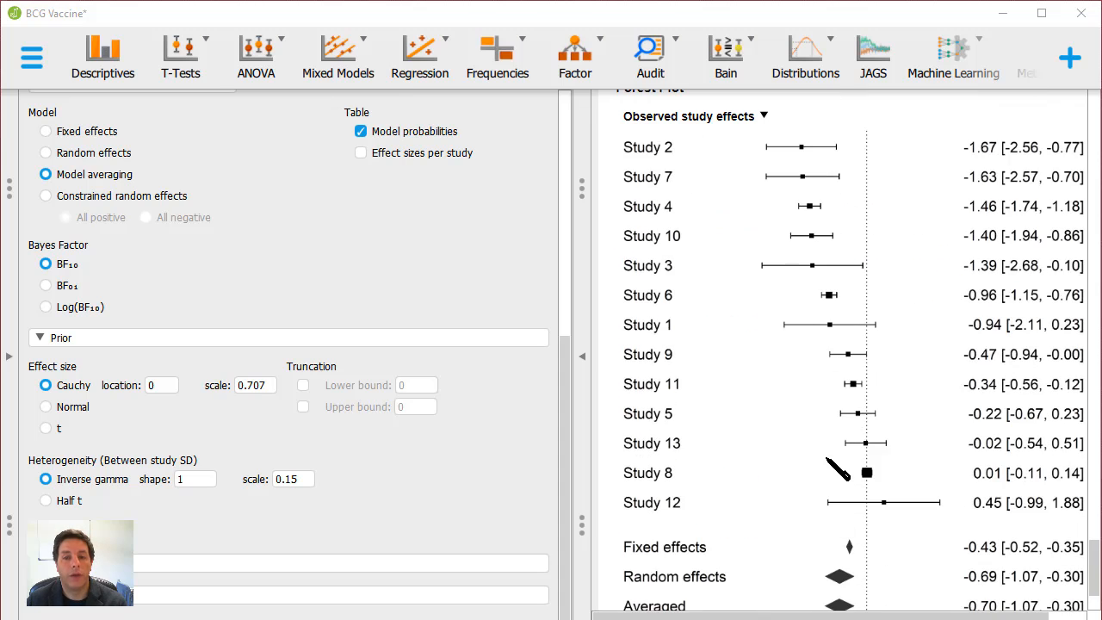
pyautogui.scroll(-2, 838, 470)
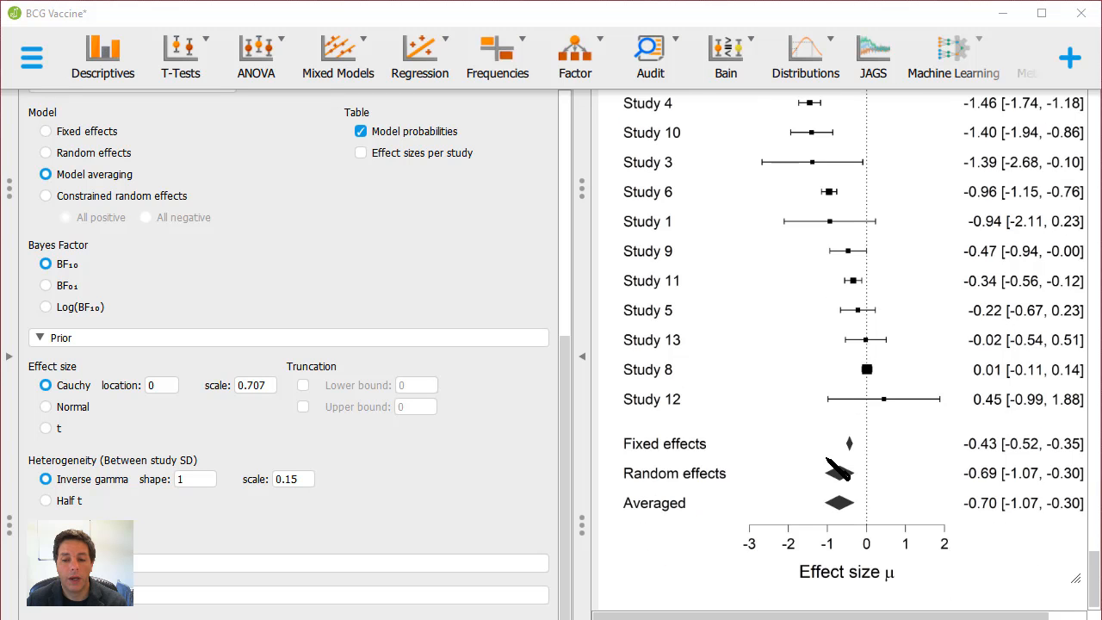
pyautogui.scroll(8, 837, 470)
pyautogui.scroll(10, 838, 470)
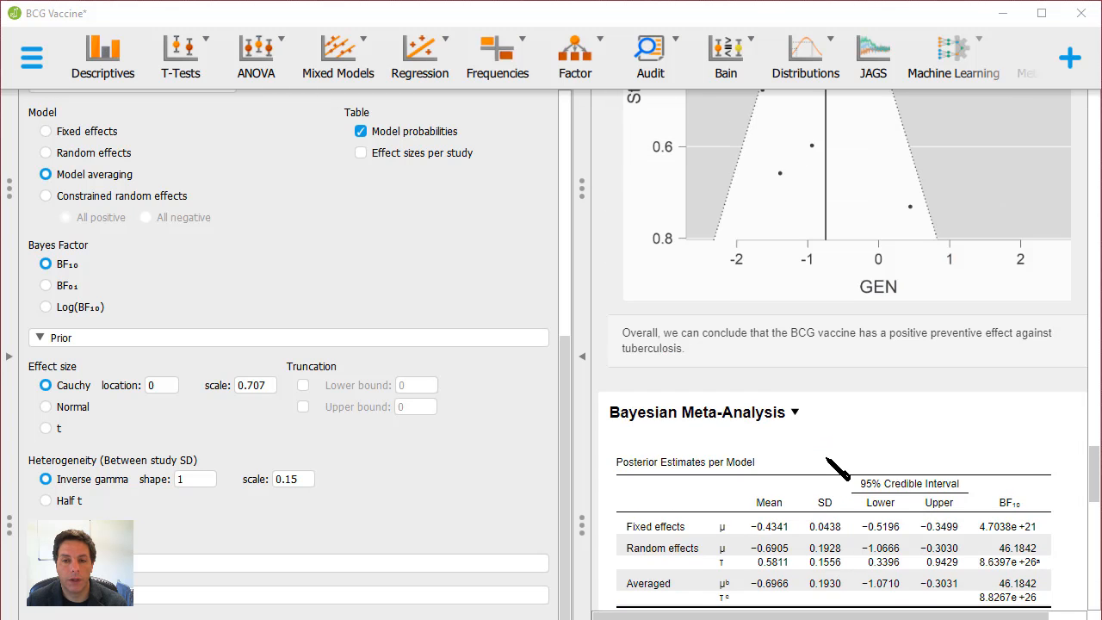